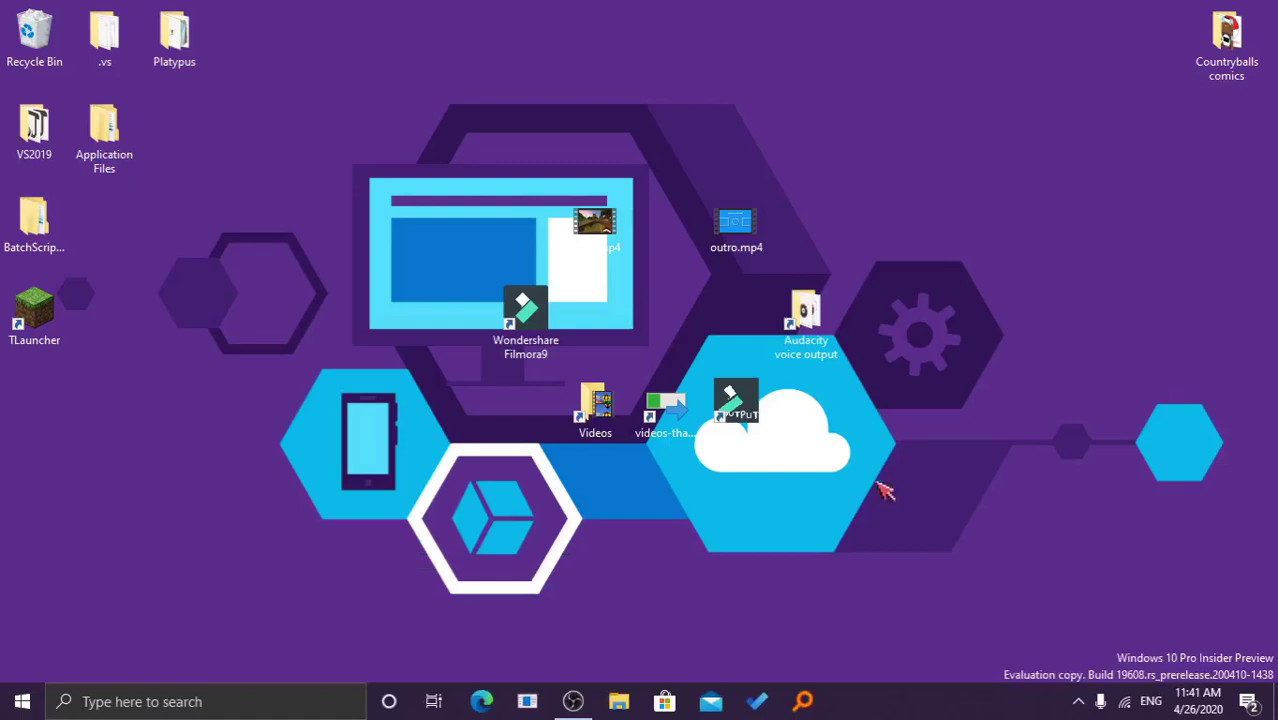
Launch Notepad from Windows search and maximize its window
{"action": "left_click", "coordinate": [310, 708]}
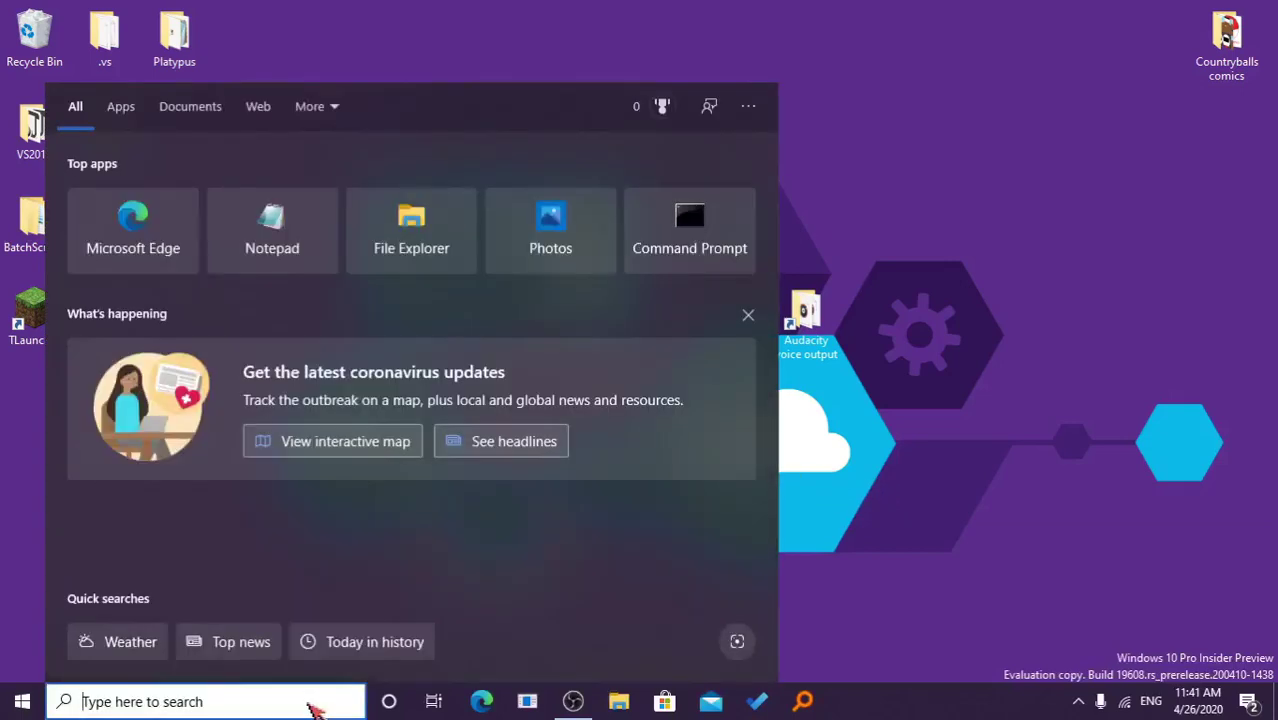
{"action": "type", "text": "notep"}
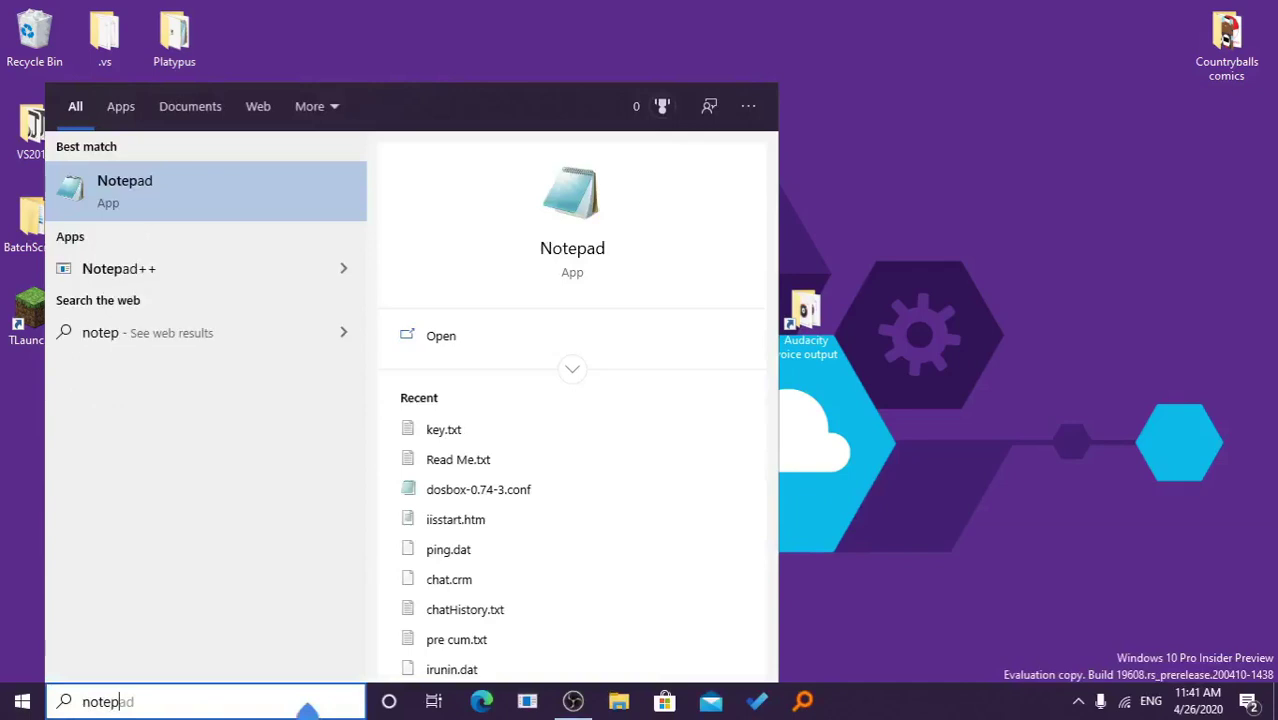
{"action": "key", "text": "Return"}
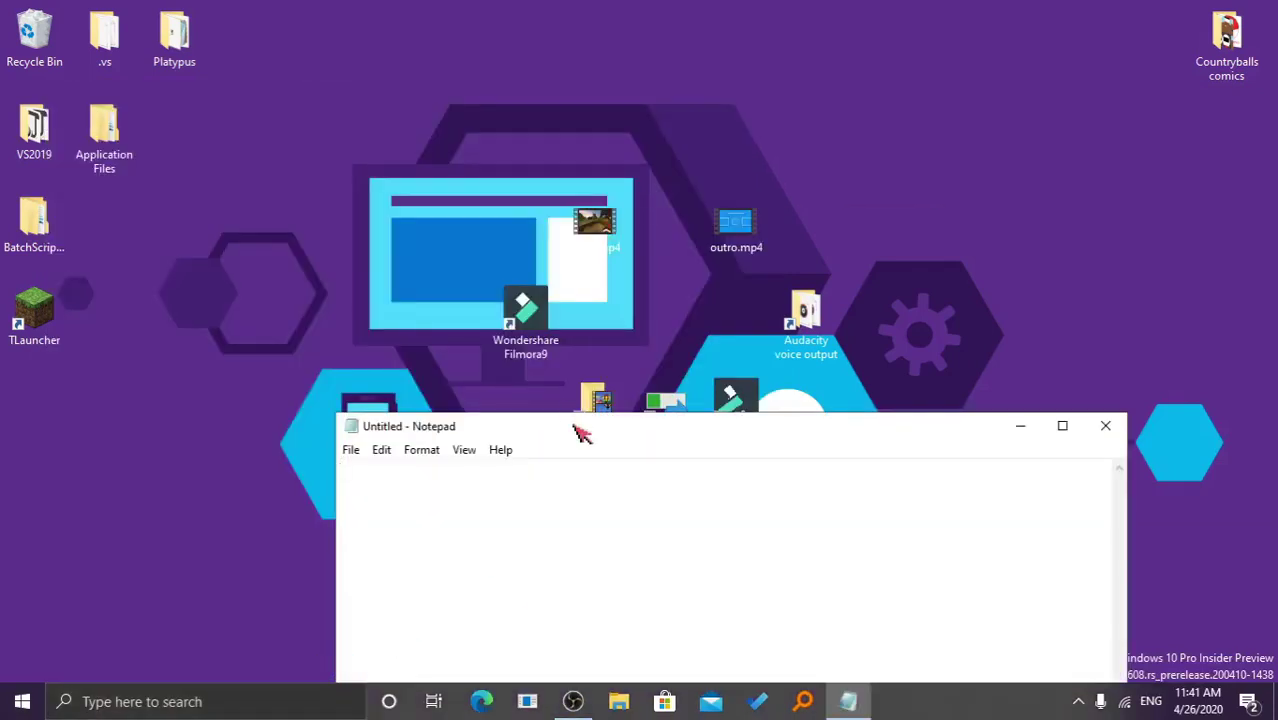
{"action": "double_click", "coordinate": [582, 428]}
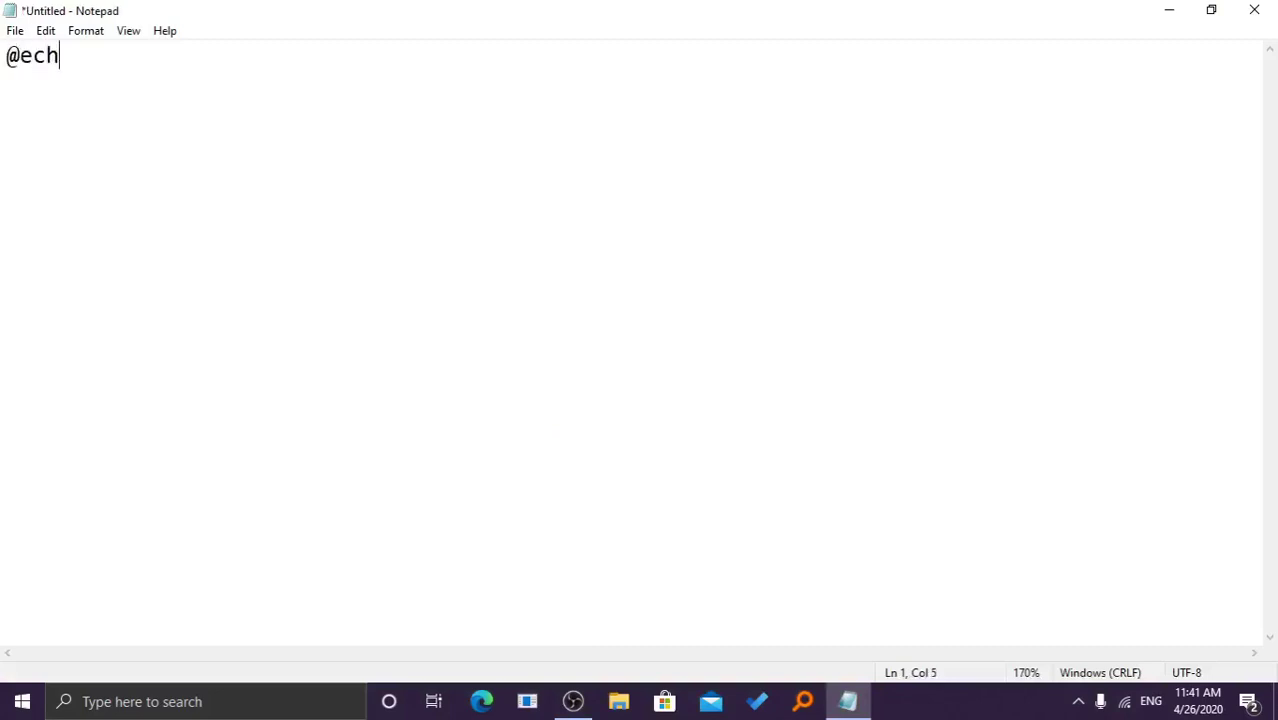
{"action": "type", "text": "o off"}
{"action": "key", "text": "Return"}
{"action": "type", "text": "clock"}
{"action": "key", "text": "Return"}
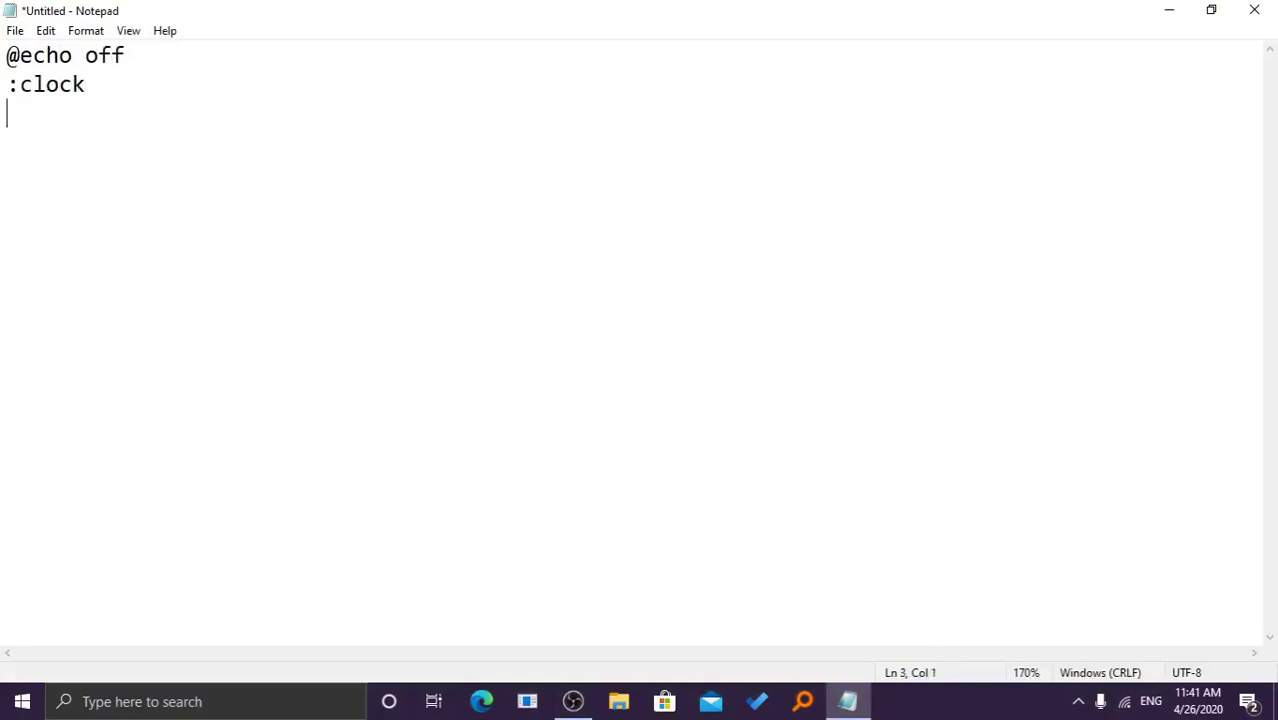
{"action": "type", "text": "color "}
{"action": "type", "text": "f9"}
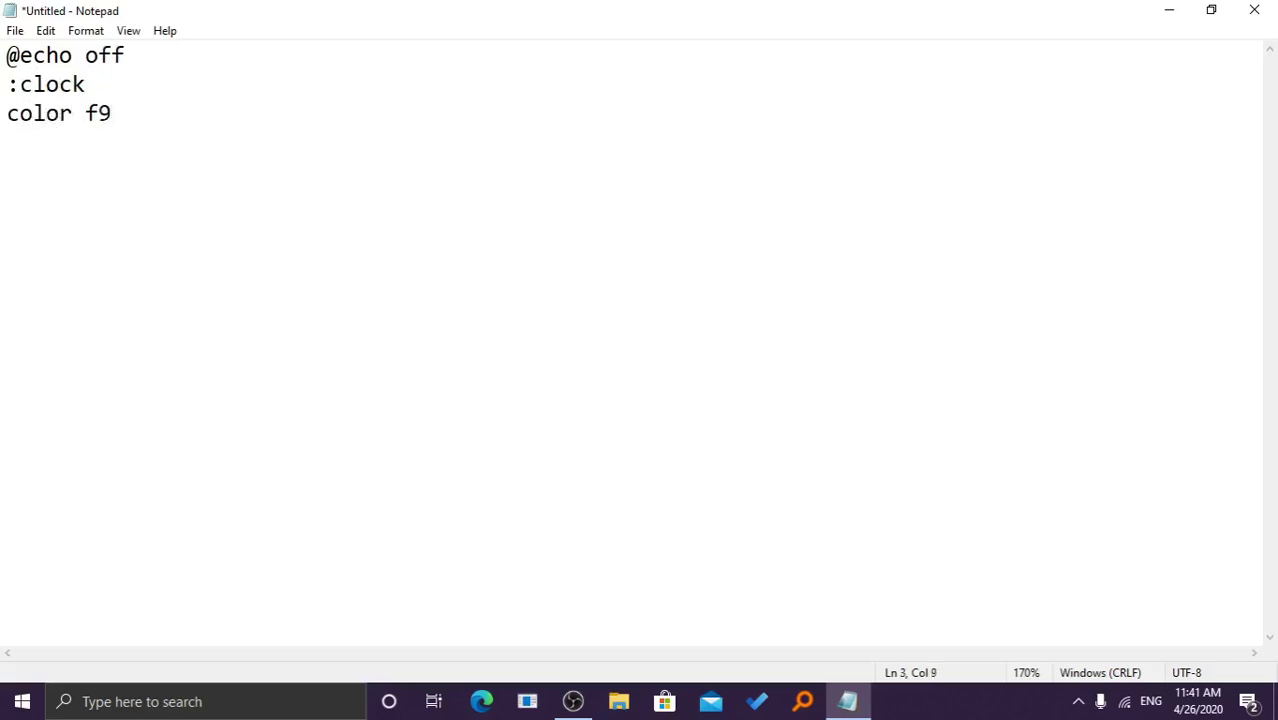
{"action": "mouse_move", "coordinate": [11, 125]}
{"action": "left_mouse_down"}
{"action": "mouse_move", "coordinate": [122, 125]}
{"action": "mouse_move", "coordinate": [100, 125]}
{"action": "left_mouse_up"}
{"action": "left_click", "coordinate": [111, 125]}
{"action": "left_click", "coordinate": [128, 130]}
Open Command Prompt, run color /? and copy its colour code table
{"action": "left_click", "coordinate": [250, 701]}
{"action": "type", "text": "cmd"}
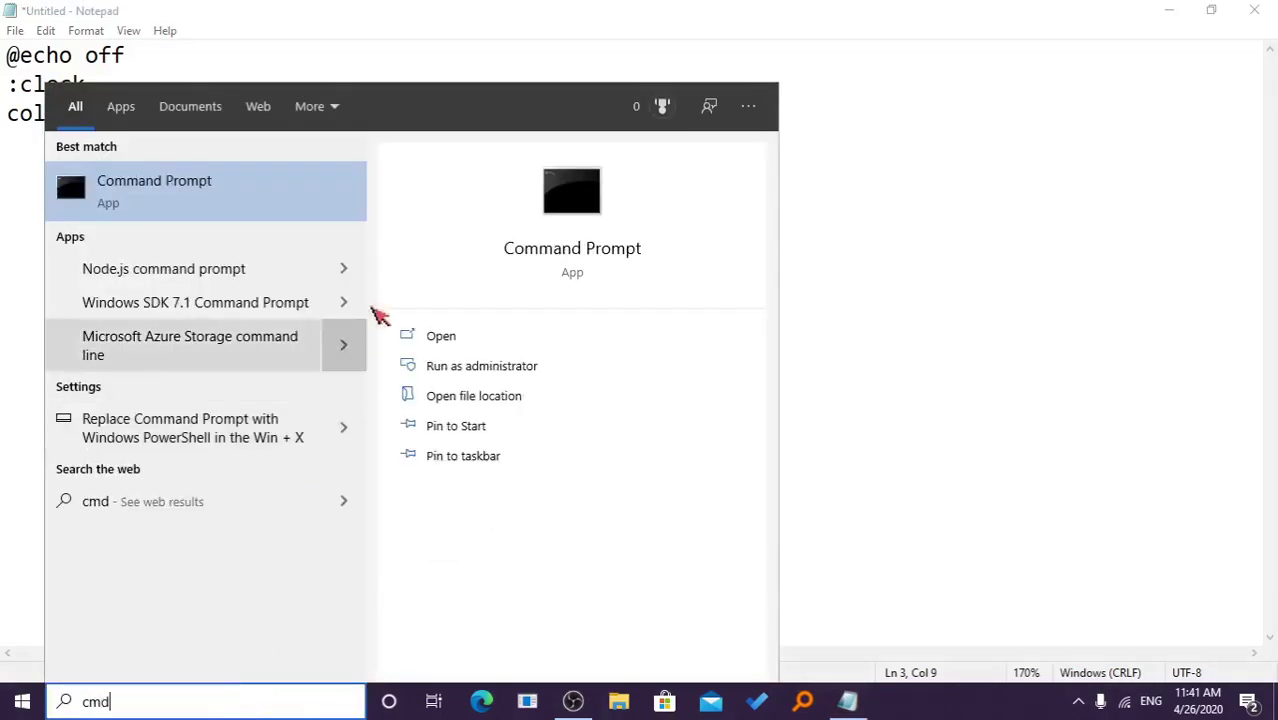
{"action": "key", "text": "Return"}
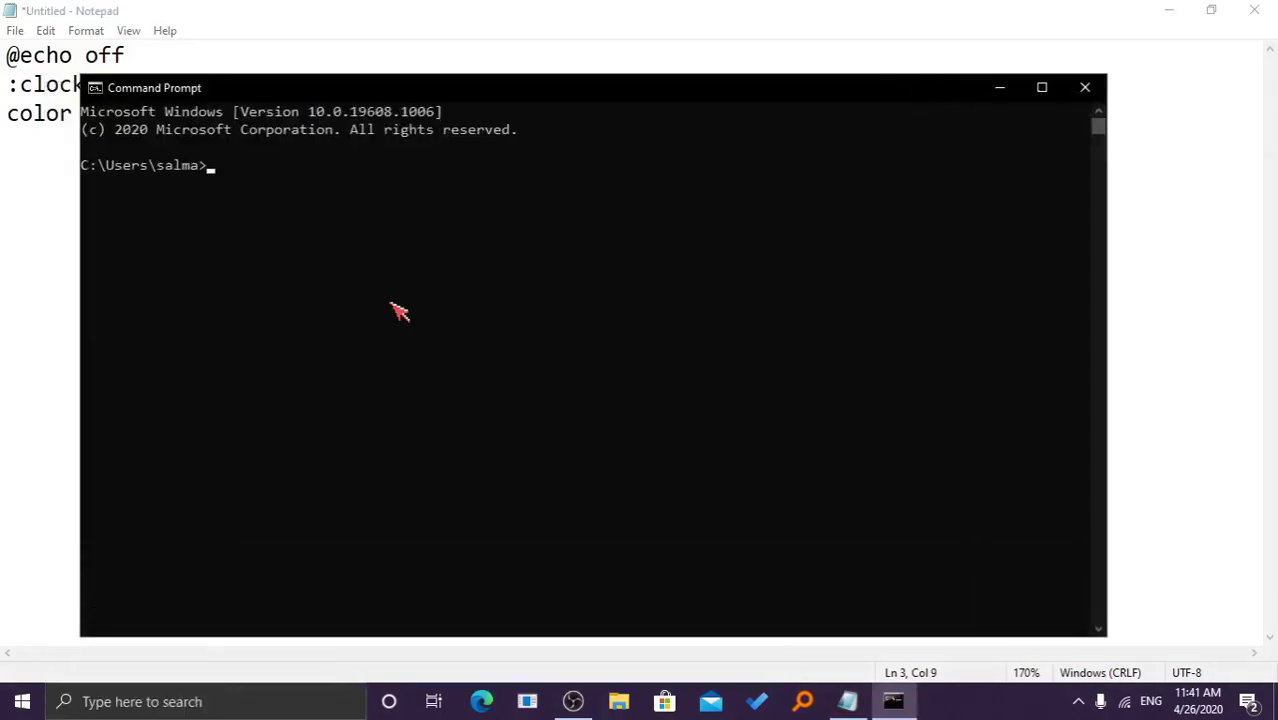
{"action": "scroll", "coordinate": [398, 311], "scroll_direction": "up", "scroll_amount": 2, "text": "ctrl"}
{"action": "type", "text": "color "}
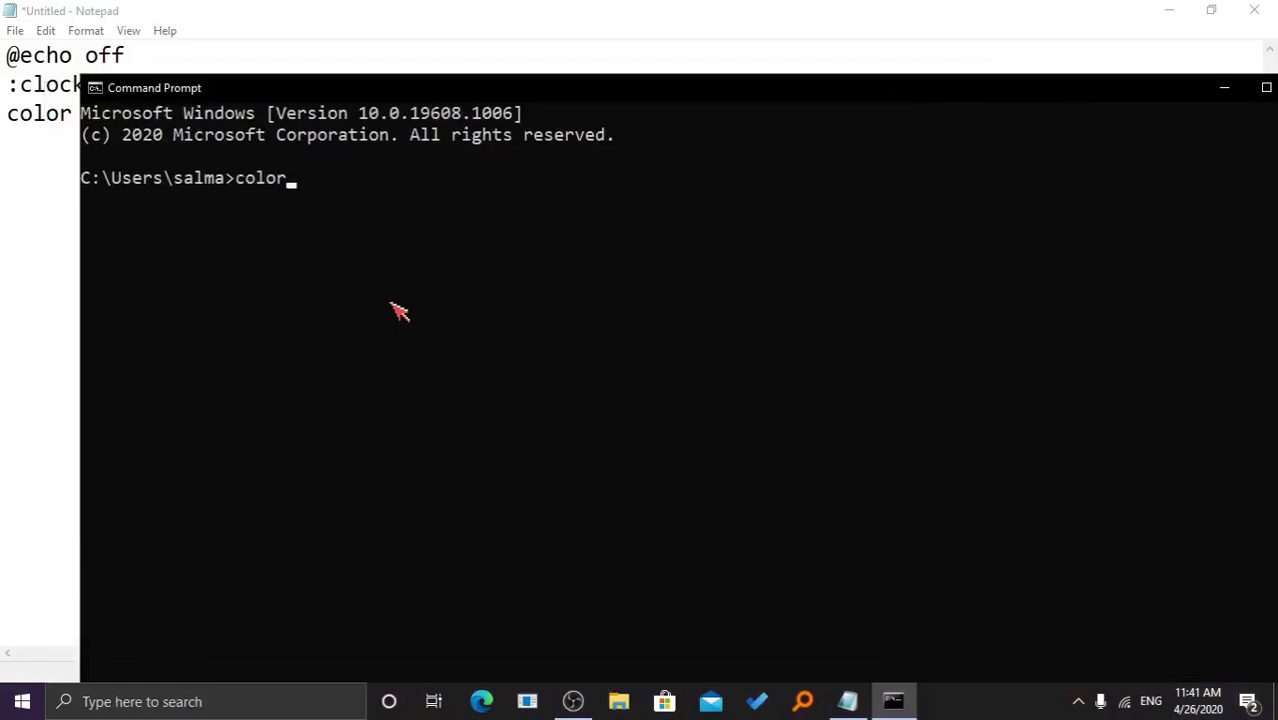
{"action": "type", "text": "/?"}
{"action": "key", "text": "Return"}
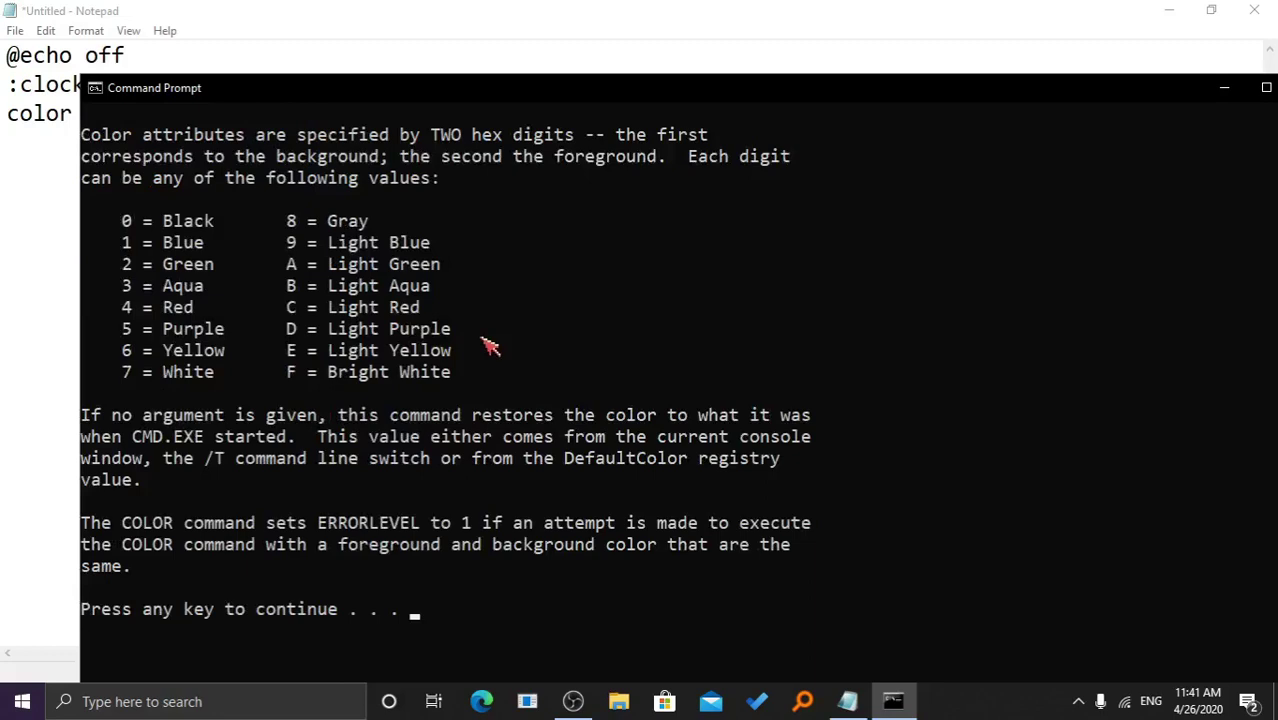
{"action": "mouse_move", "coordinate": [112, 199]}
{"action": "left_mouse_down"}
{"action": "mouse_move", "coordinate": [434, 290]}
{"action": "mouse_move", "coordinate": [553, 371]}
{"action": "left_mouse_up"}
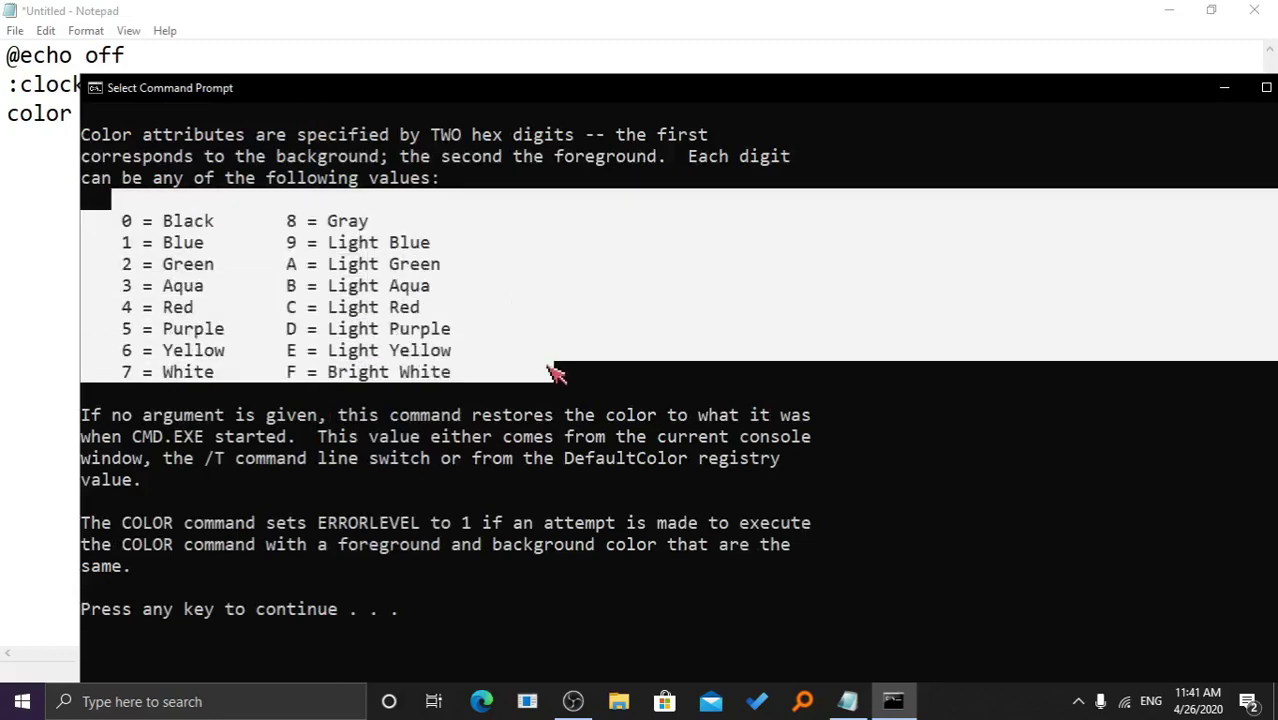
{"action": "right_click", "coordinate": [505, 530]}
{"action": "scroll", "coordinate": [505, 530], "scroll_direction": "up", "scroll_amount": 1}
{"action": "scroll", "coordinate": [505, 530], "scroll_direction": "down", "scroll_amount": 1}
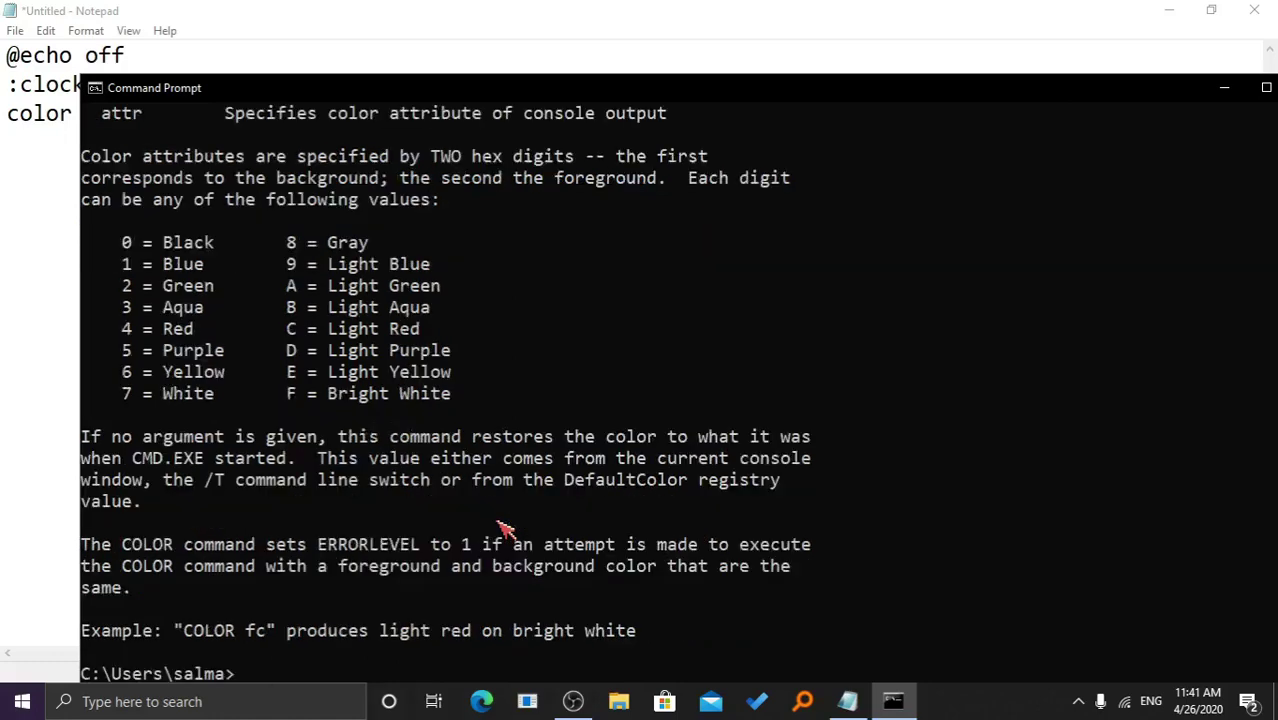
{"action": "scroll", "coordinate": [505, 530], "scroll_direction": "down", "scroll_amount": 1}
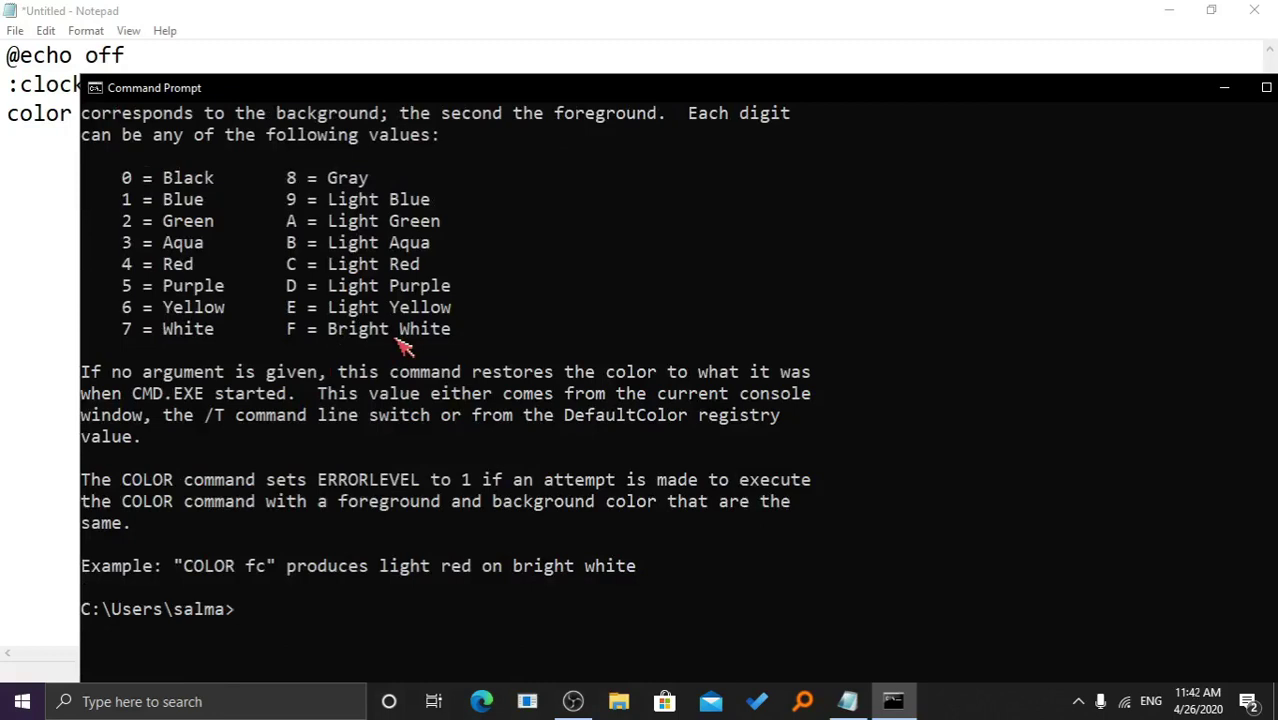
Run color fc for light red text on bright white, then move the console aside
{"action": "type", "text": "co"}
{"action": "type", "text": "lor f"}
{"action": "type", "text": "c"}
{"action": "key", "text": "Return"}
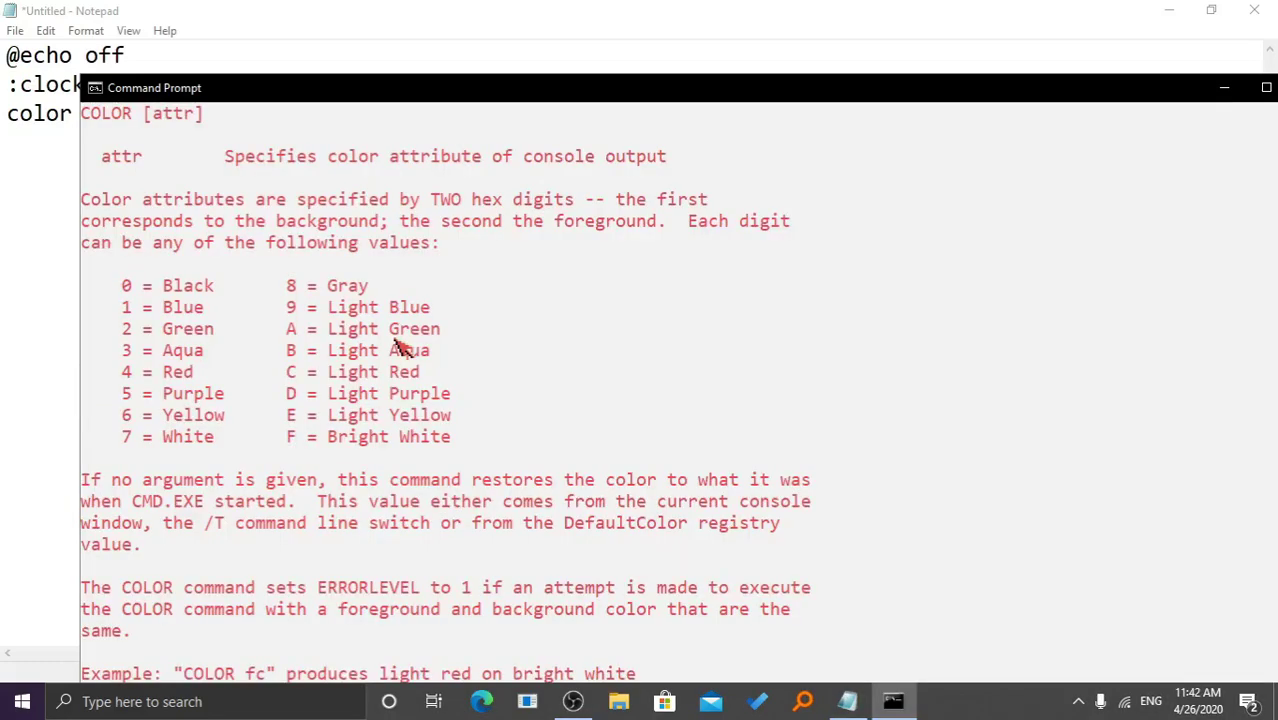
{"action": "left_click_drag", "start_coordinate": [470, 92], "coordinate": [422, 48]}
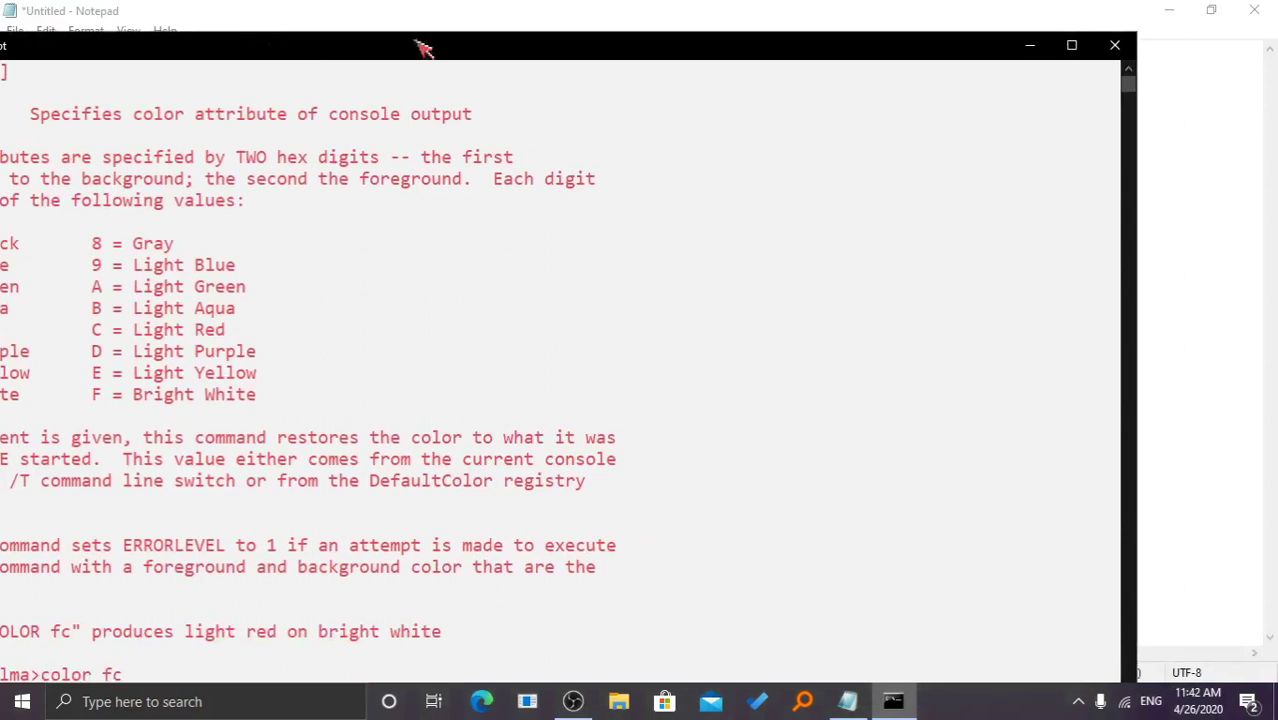
Close Command Prompt and change the colour line to color f0
{"action": "left_click", "coordinate": [1112, 47]}
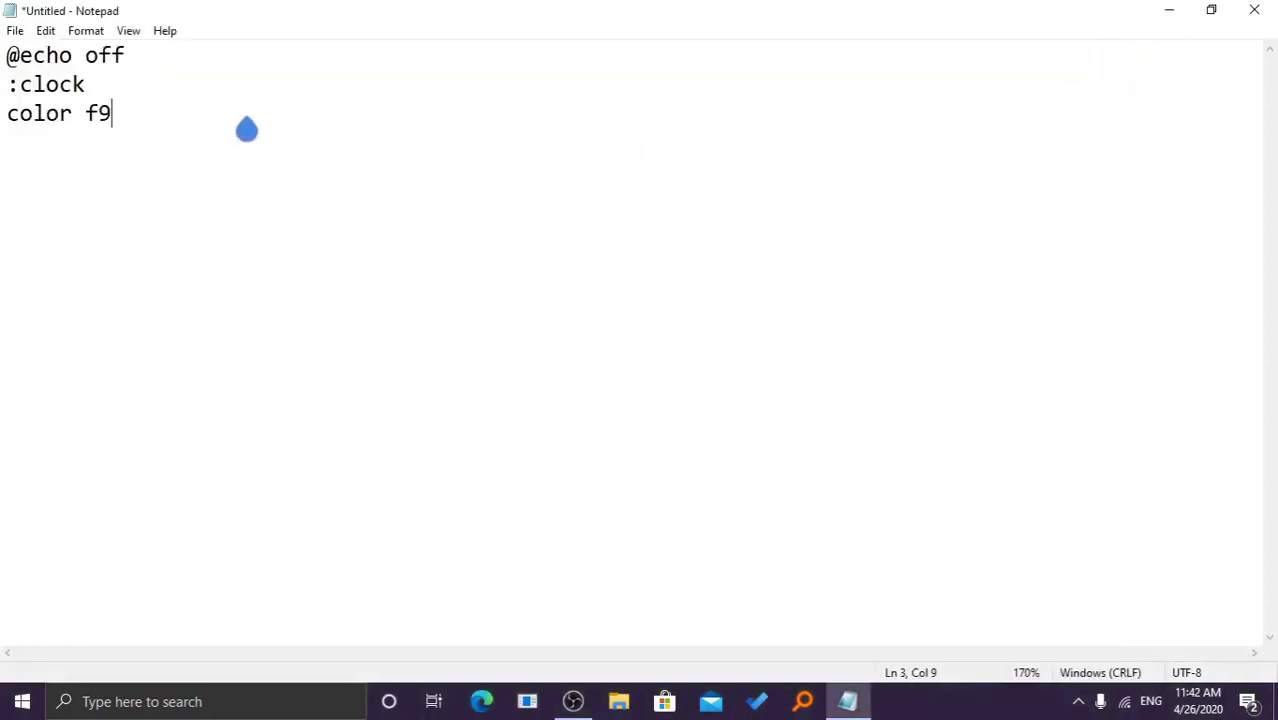
{"action": "key", "text": "BackSpace"}
{"action": "type", "text": "0"}
{"action": "key", "text": "Return"}
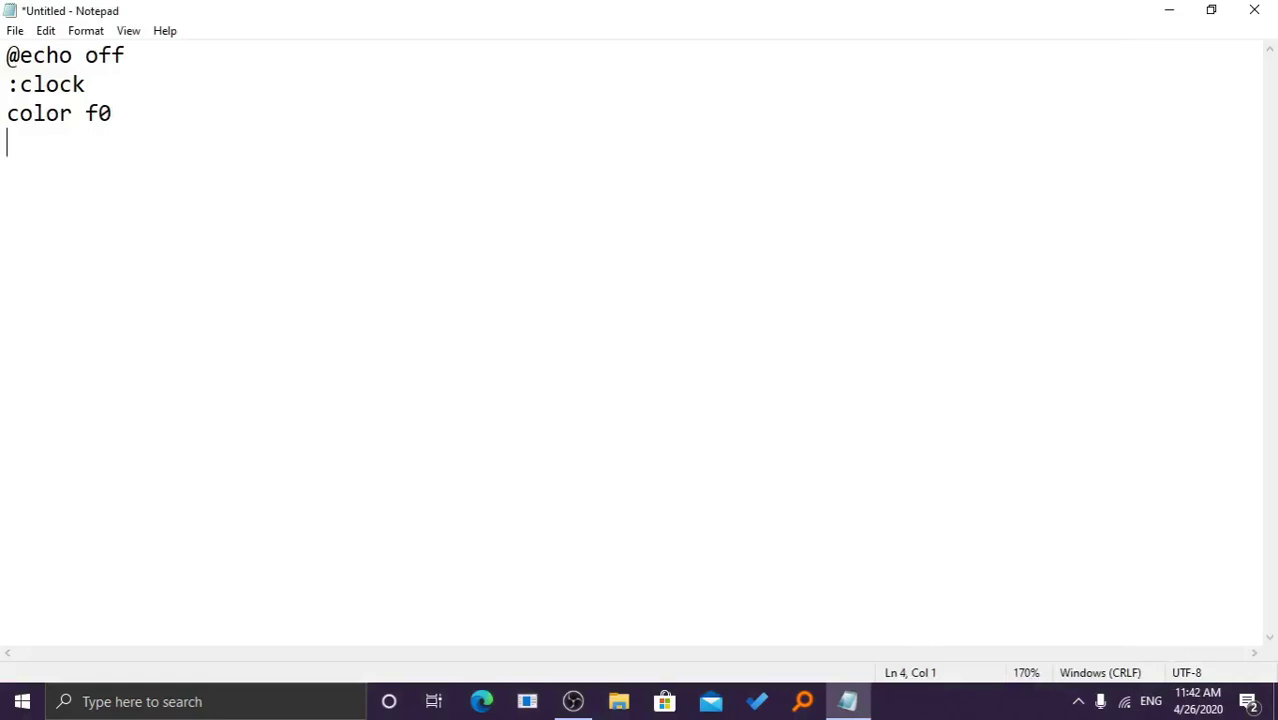
Add the line title batch file clock and start line 5 with mode
{"action": "type", "text": "title "}
{"action": "type", "text": "batch file clo"}
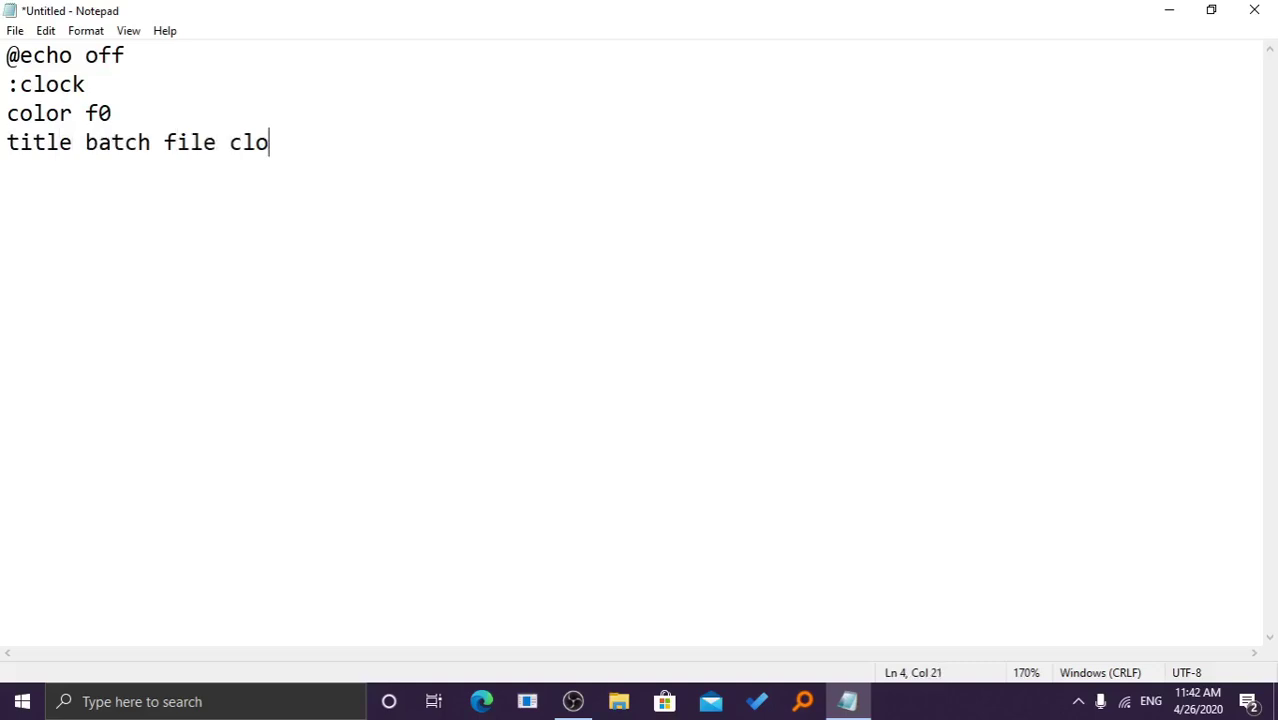
{"action": "type", "text": "cl"}
{"action": "key", "text": "BackSpace"}
{"action": "type", "text": "k"}
{"action": "key", "text": "Return"}
{"action": "type", "text": "mode"}
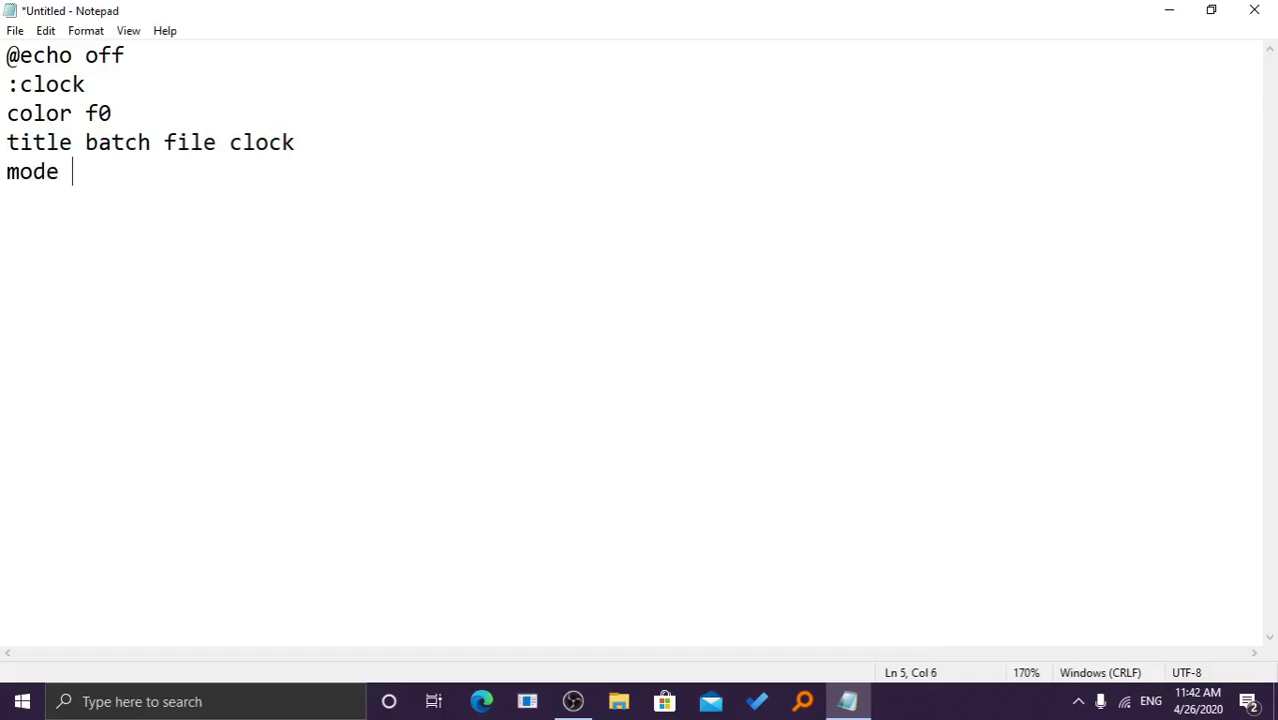
Complete mode con: cols=40 lines=2 and begin the line echo date: %date%
{"action": "type", "text": "con: cols"}
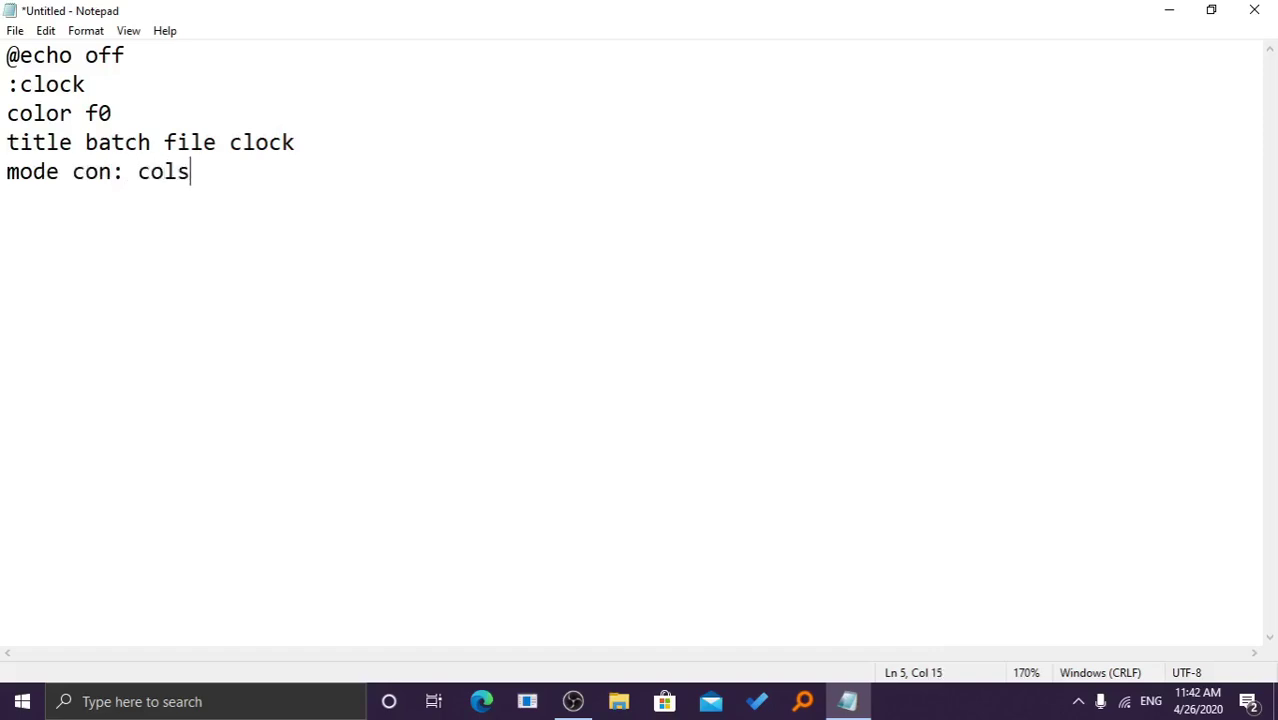
{"action": "type", "text": "=40 "}
{"action": "type", "text": "lines="}
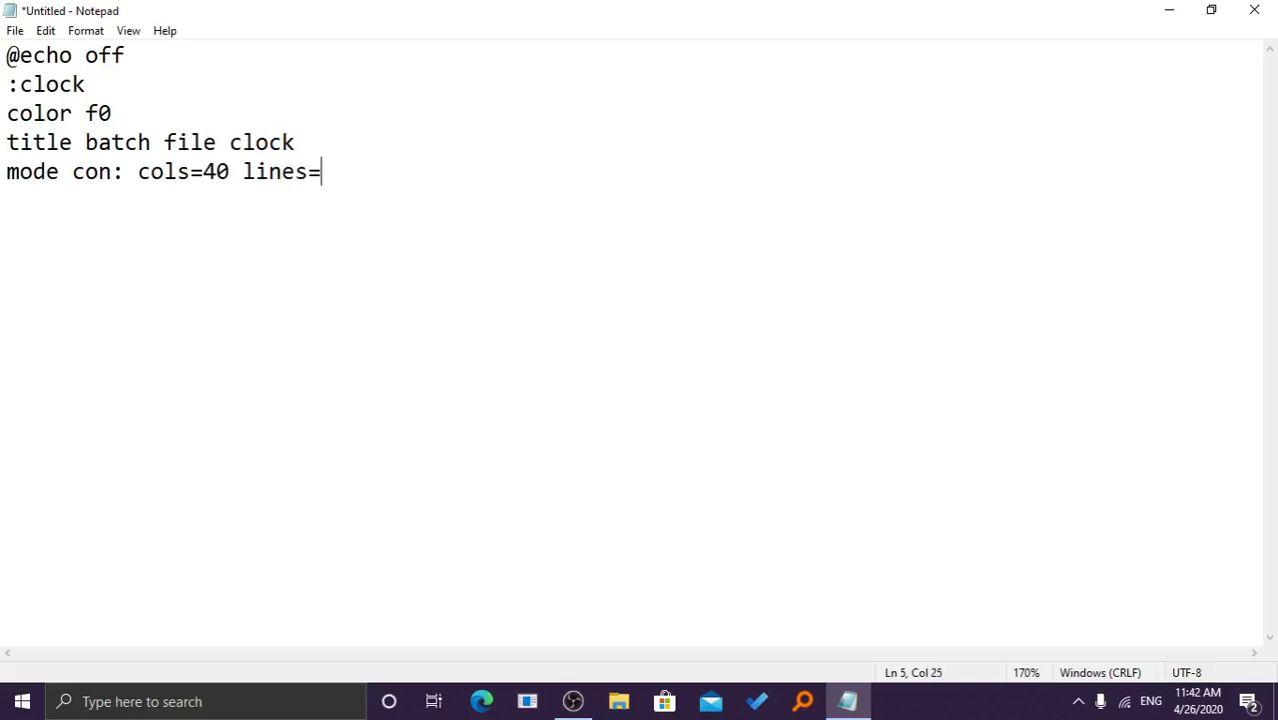
{"action": "type", "text": "2 "}
{"action": "type", "text": "echo date"}
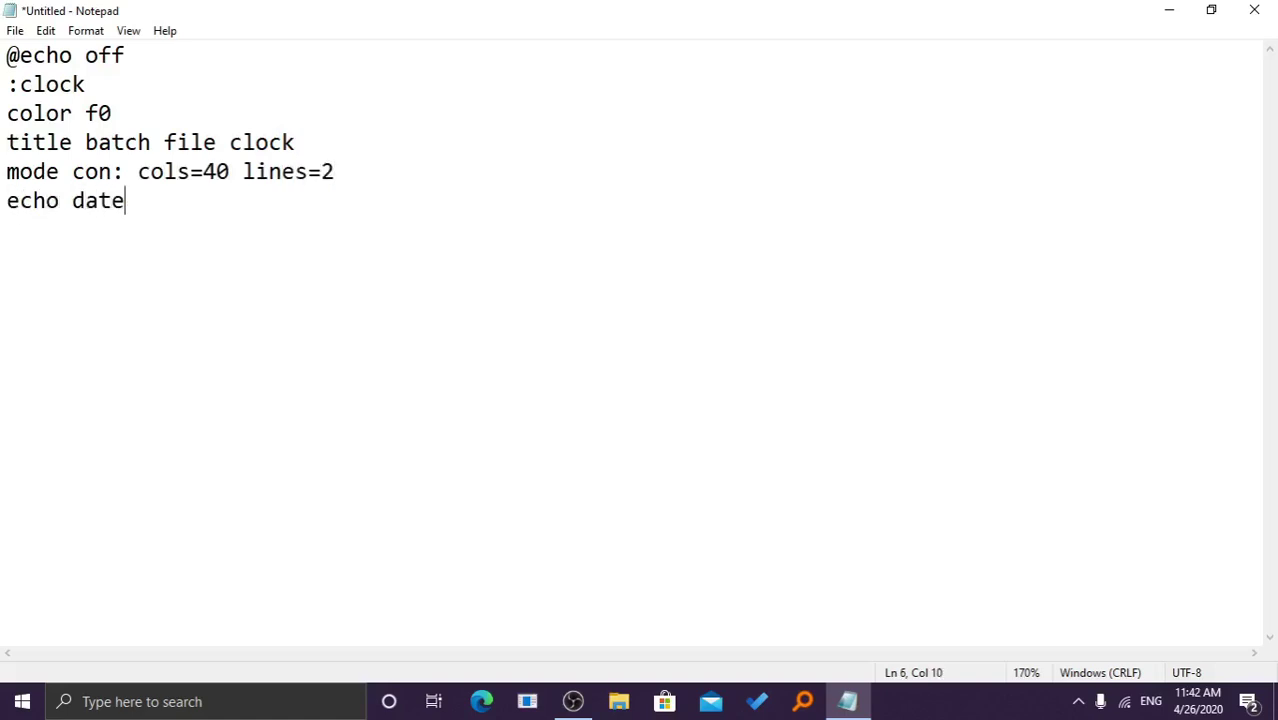
{"action": "type", "text": ": %date%"}
{"action": "key", "text": "Left"}
{"action": "type", "text": "date:"}
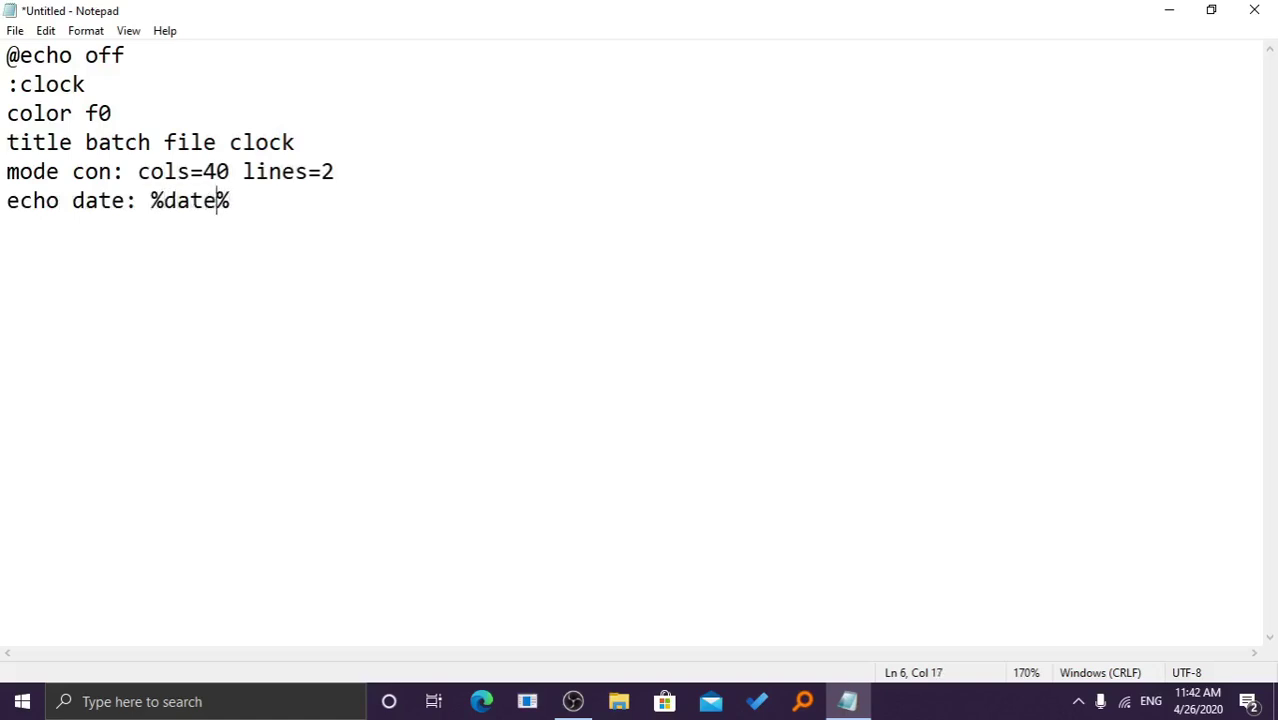
{"action": "key", "text": "BackSpace"}
{"action": "key", "text": "Right"}
Extend the echo line with time: %time% after the date variable
{"action": "type", "text": "time:"}
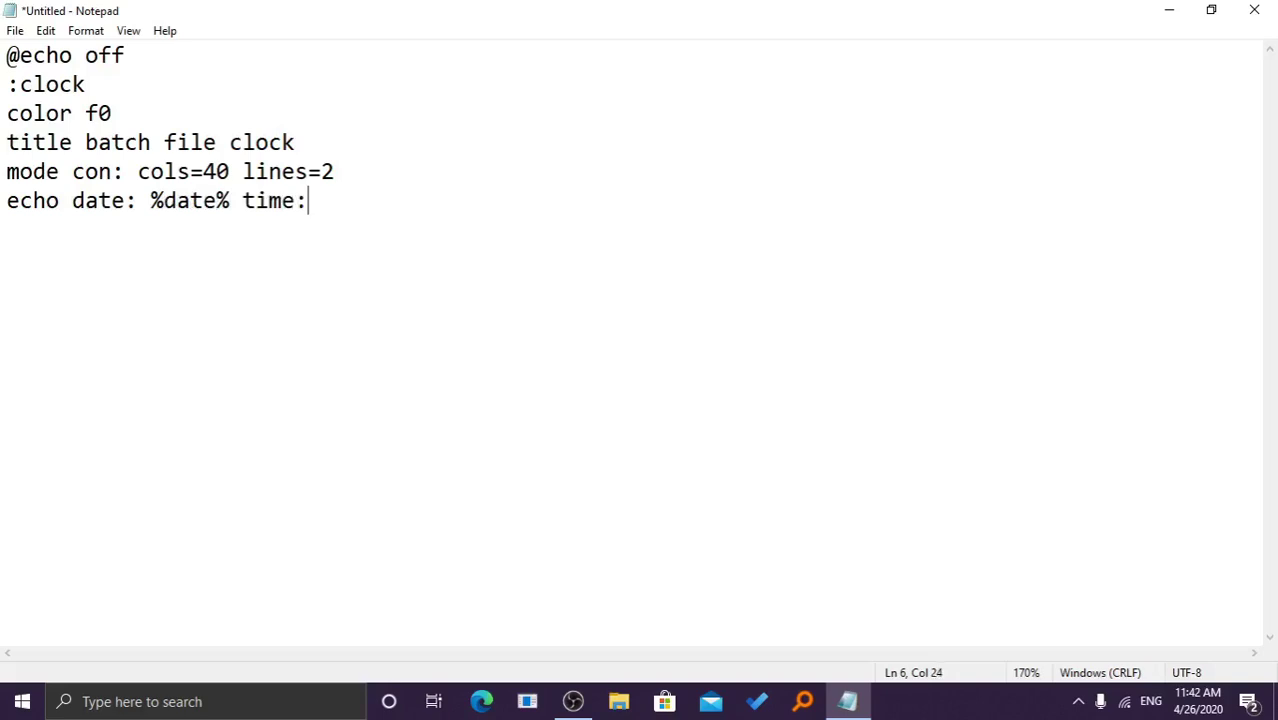
{"action": "key", "text": "Left"}
{"action": "key", "text": "Left"}
{"action": "key", "text": "Left"}
{"action": "key", "text": "End"}
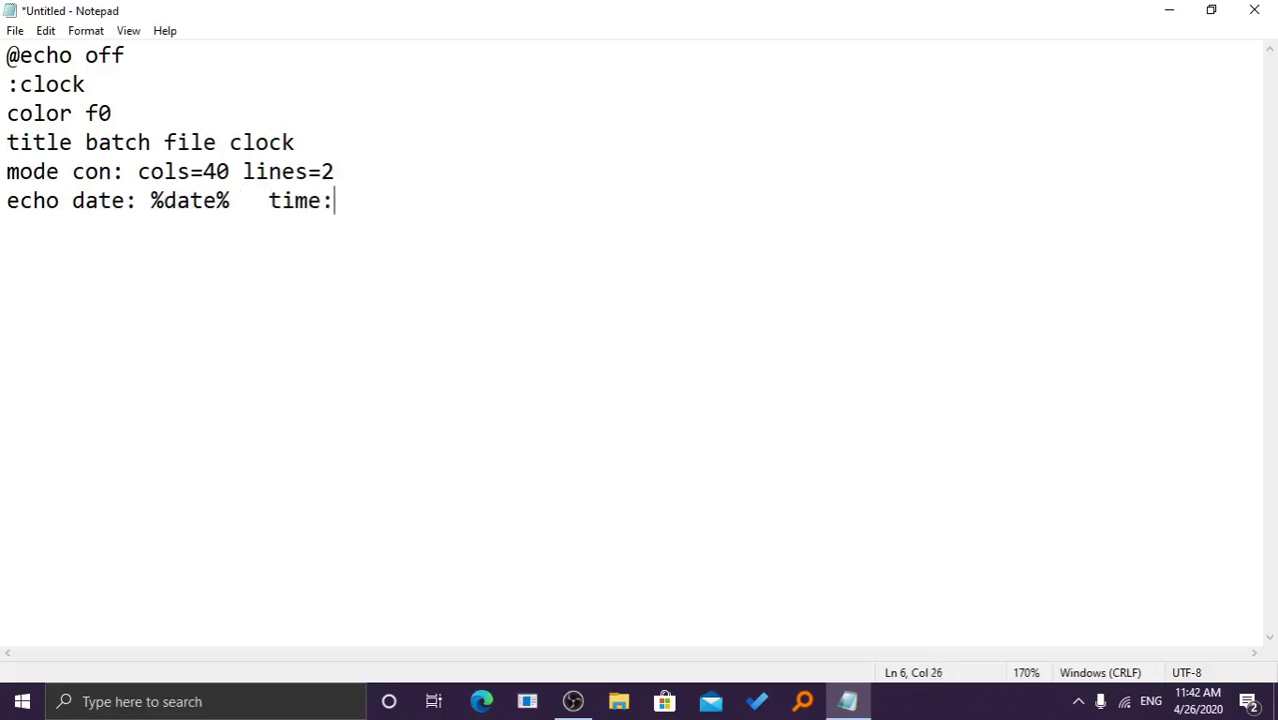
{"action": "key", "text": "Left"}
{"action": "key", "text": "Left"}
{"action": "key", "text": "Left"}
{"action": "key", "text": "BackSpace"}
{"action": "key", "text": "BackSpace"}
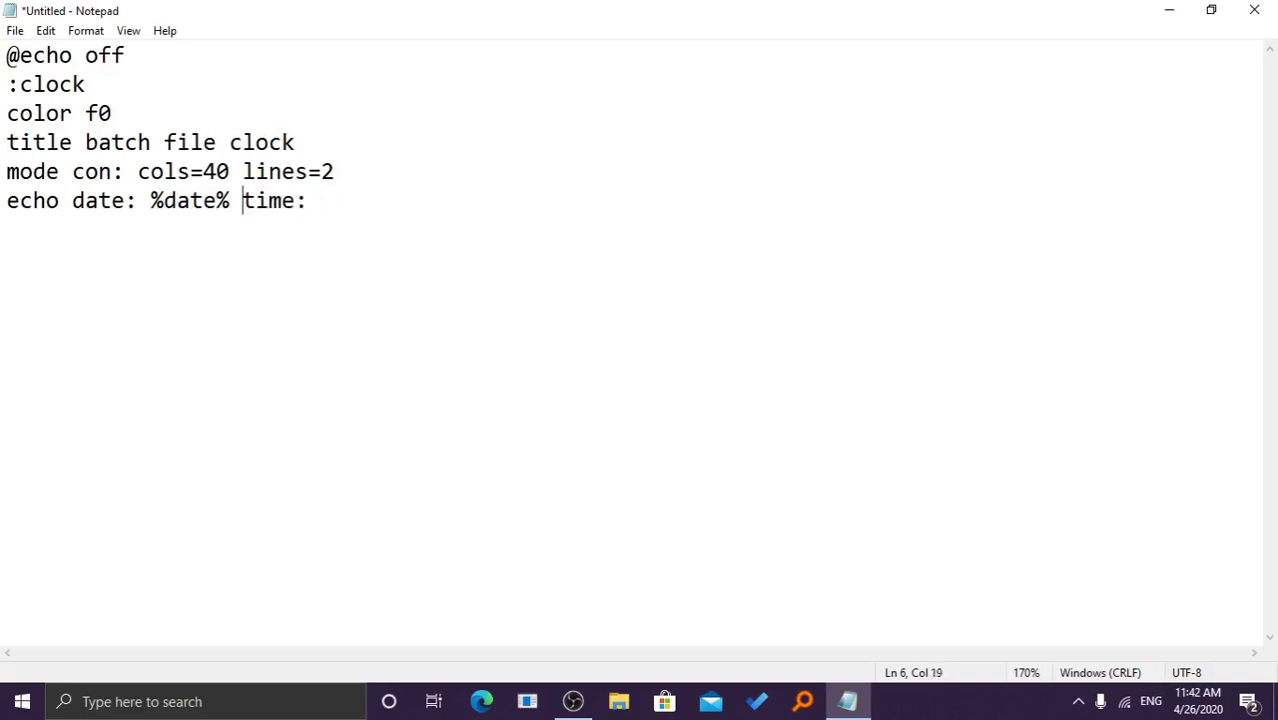
{"action": "key", "text": "End"}
{"action": "type", "text": "%"}
{"action": "type", "text": "%"}
{"action": "key", "text": "Left"}
{"action": "type", "text": "time"}
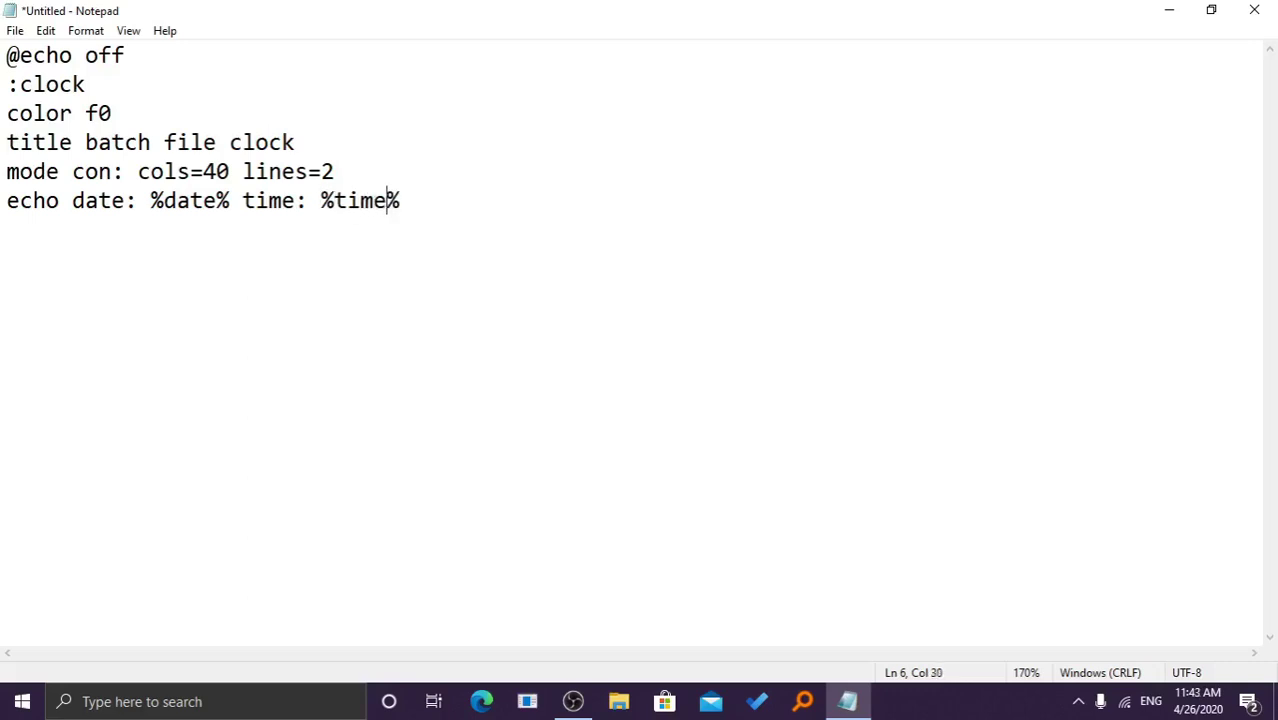
{"action": "key", "text": "End"}
Add a final goto clock line that loops the script
{"action": "key", "text": "Return"}
{"action": "type", "text": "goto "}
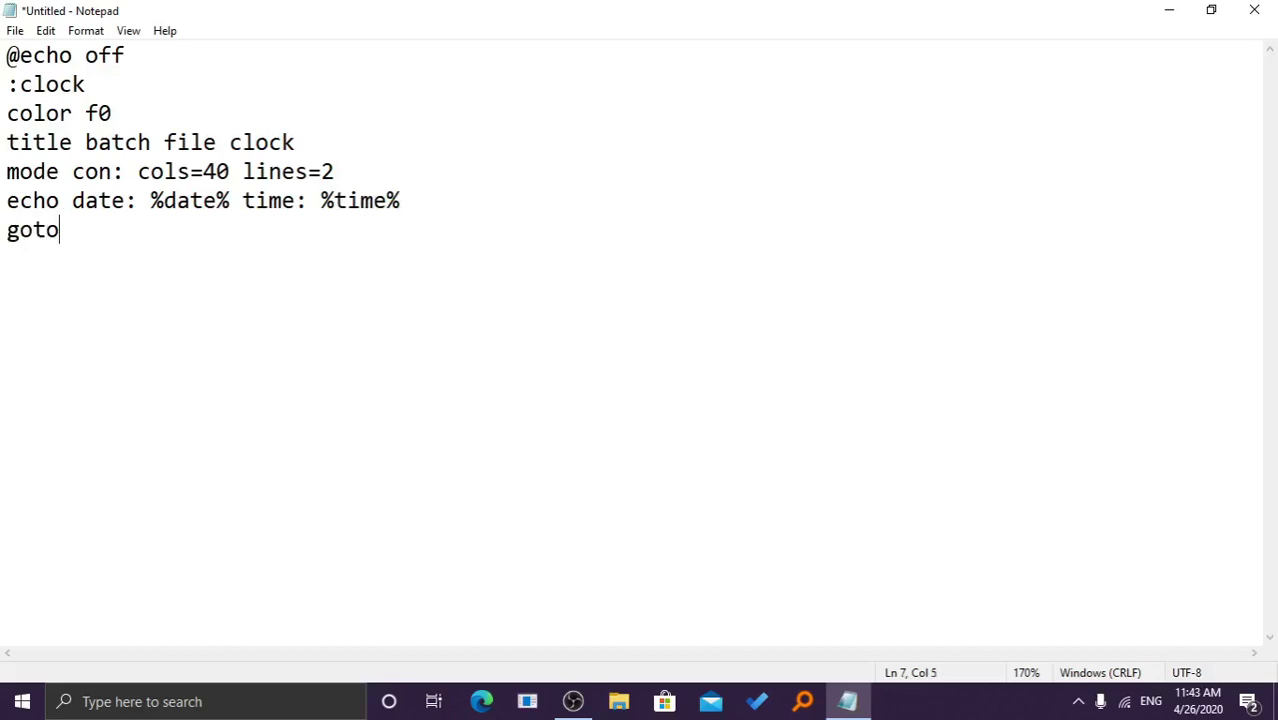
{"action": "type", "text": "clock"}
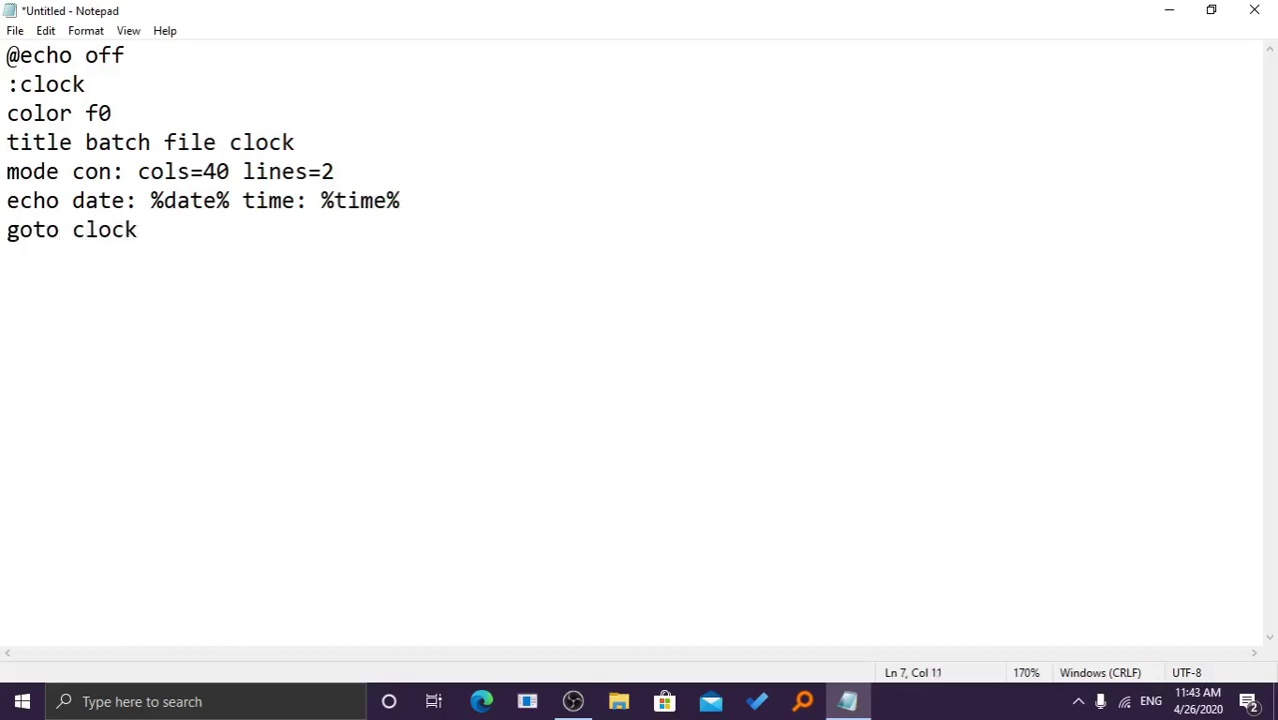
{"action": "left_click", "coordinate": [245, 126]}
{"action": "left_click", "coordinate": [916, 703]}
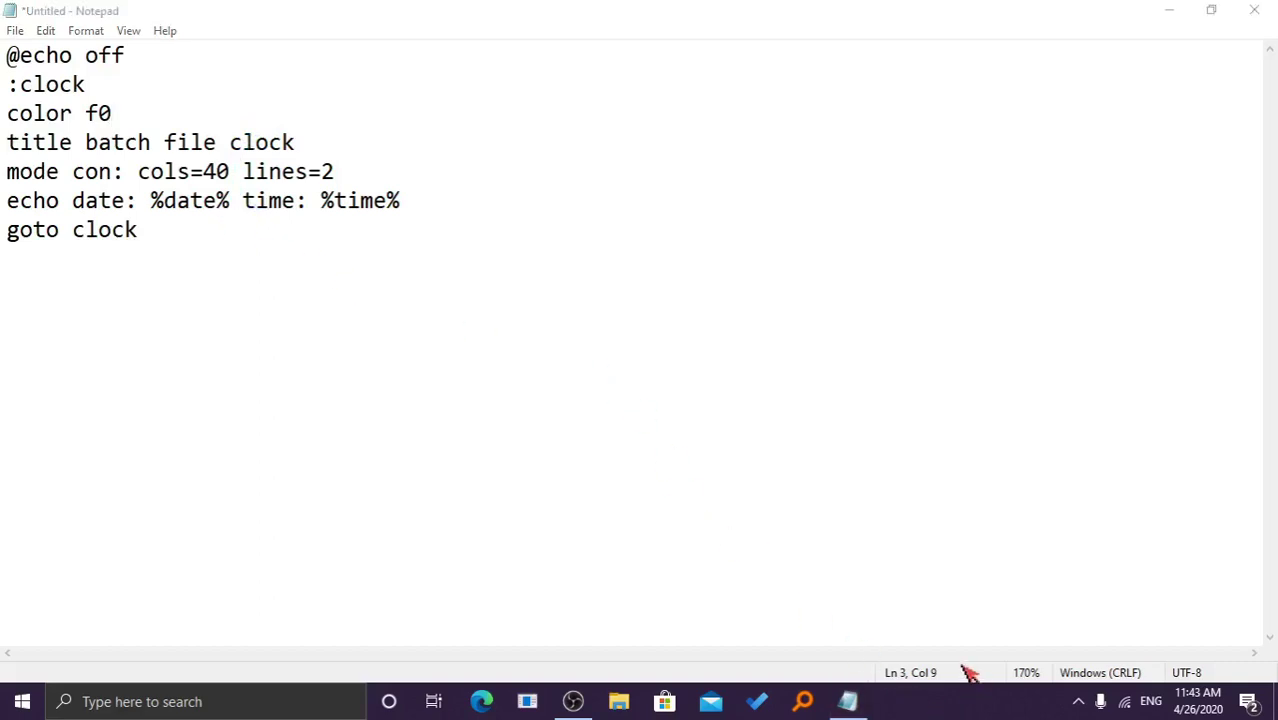
Start Save As in the Desktop folder with the file type set to All Files
{"action": "left_click", "coordinate": [685, 434]}
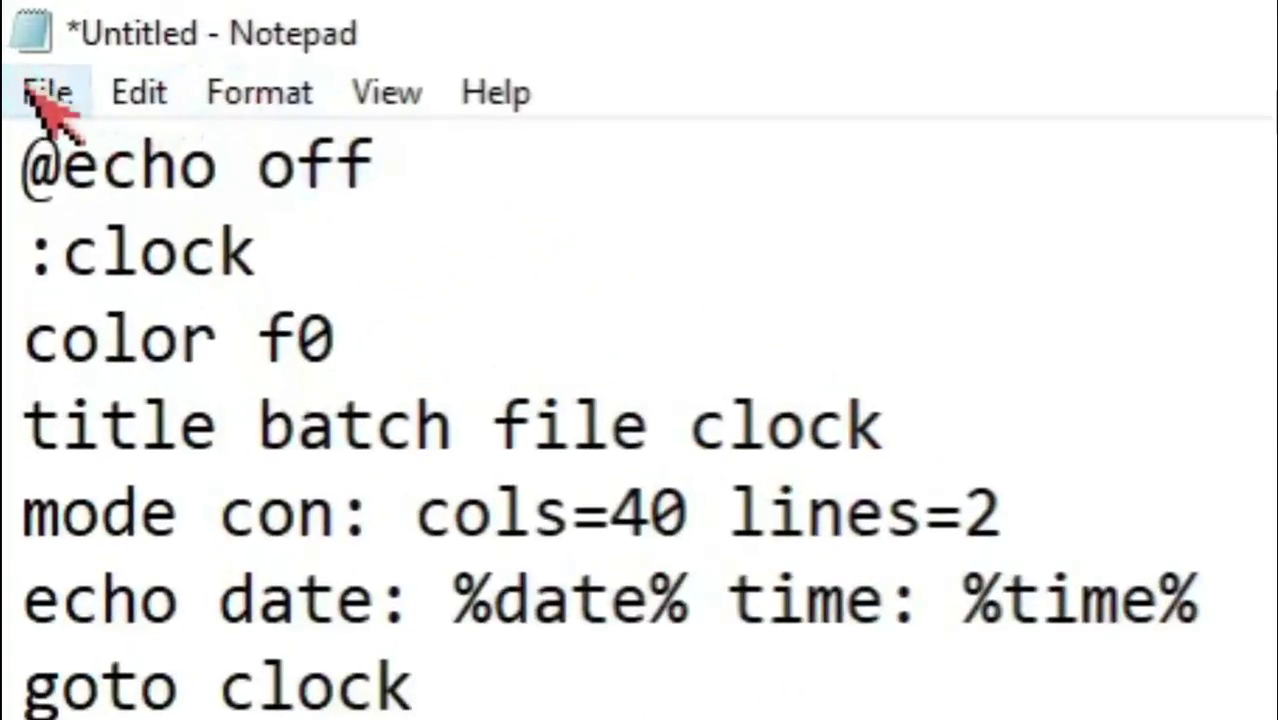
{"action": "left_click", "coordinate": [45, 95]}
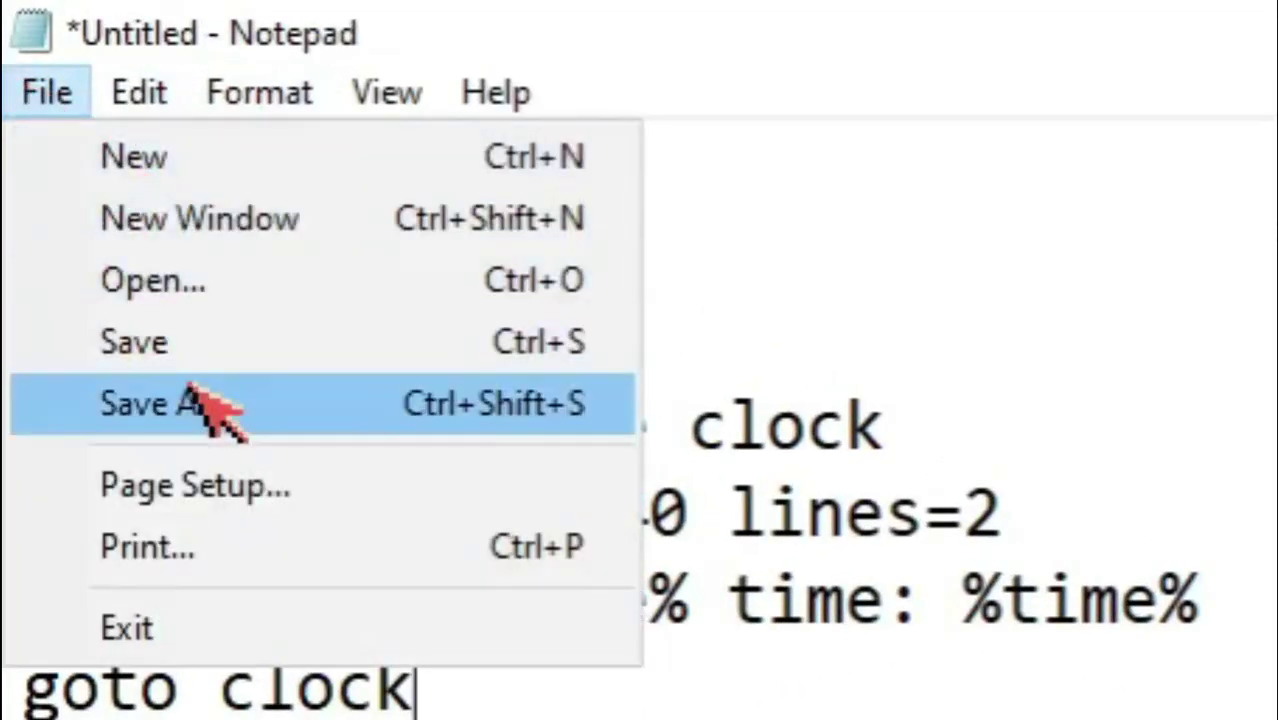
{"action": "left_click", "coordinate": [205, 405]}
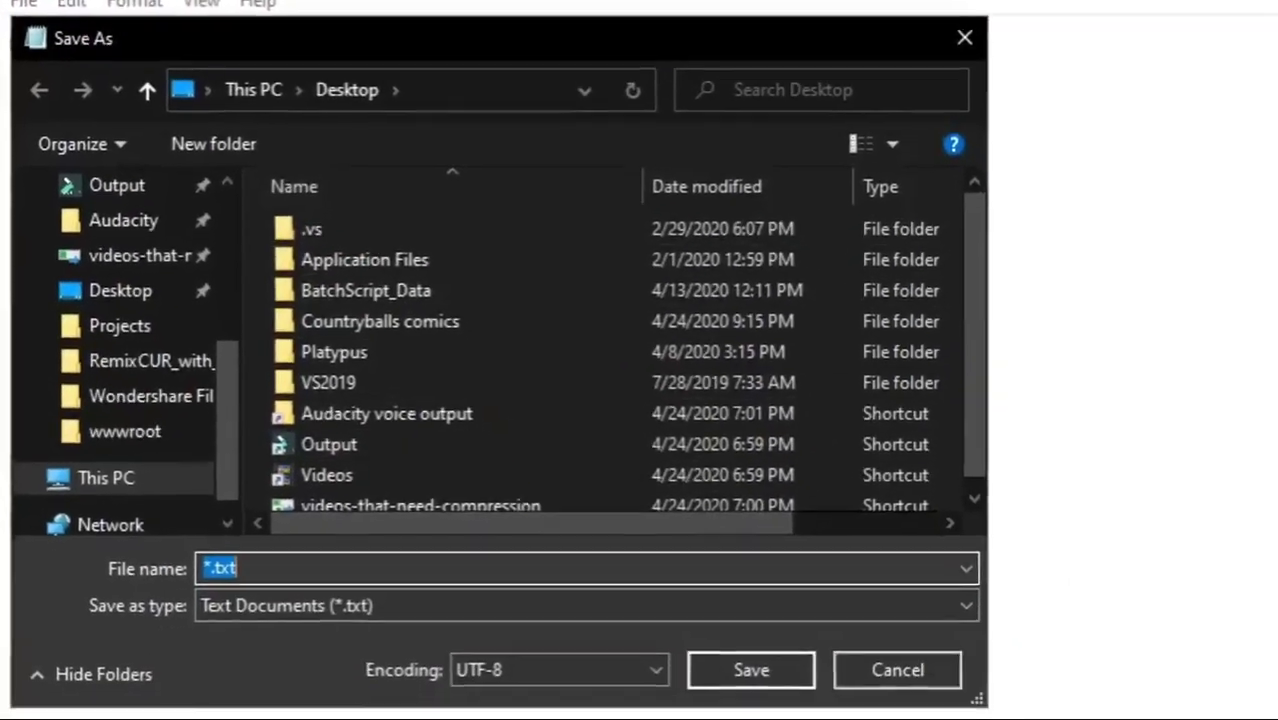
{"action": "left_click", "coordinate": [102, 290]}
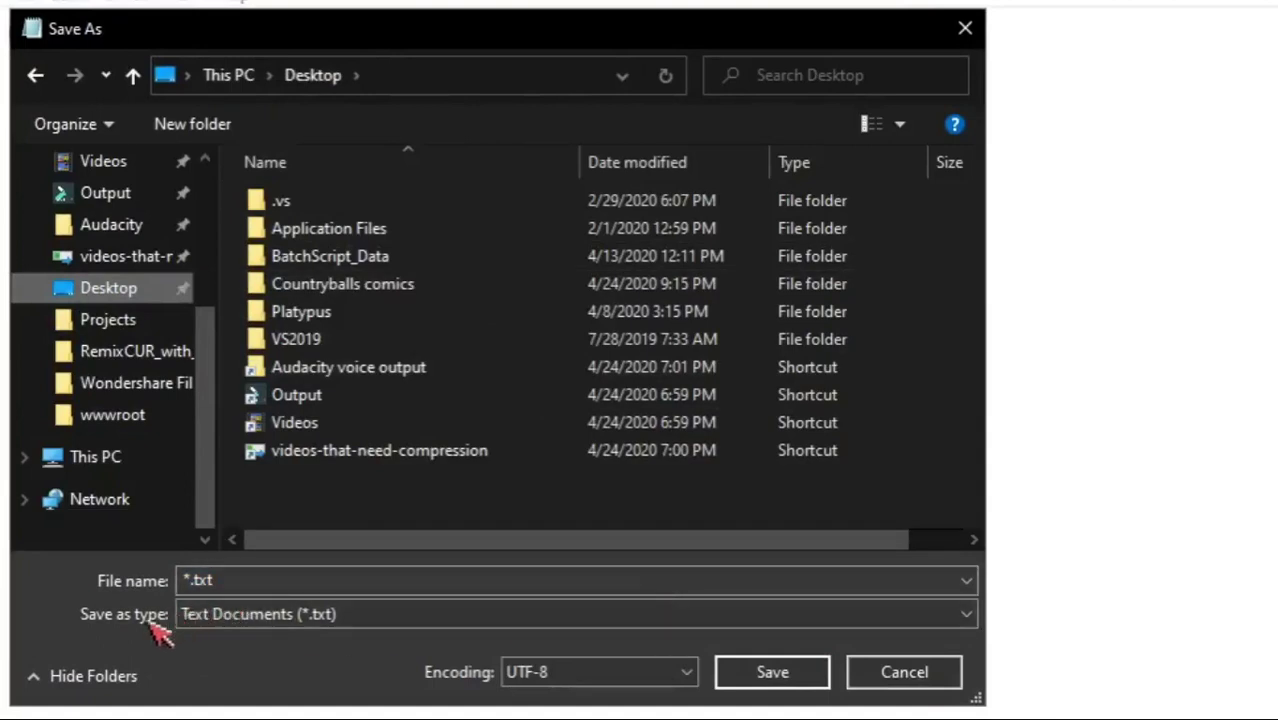
{"action": "left_click", "coordinate": [270, 620]}
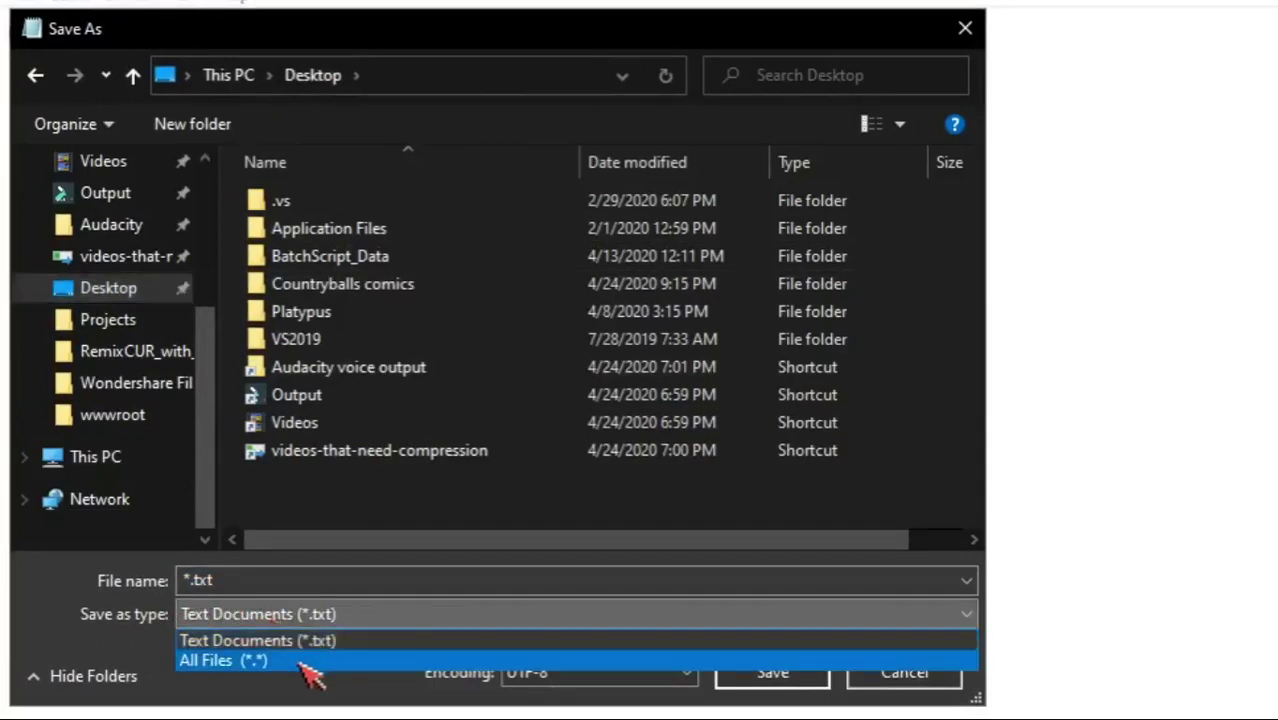
{"action": "left_click", "coordinate": [300, 661]}
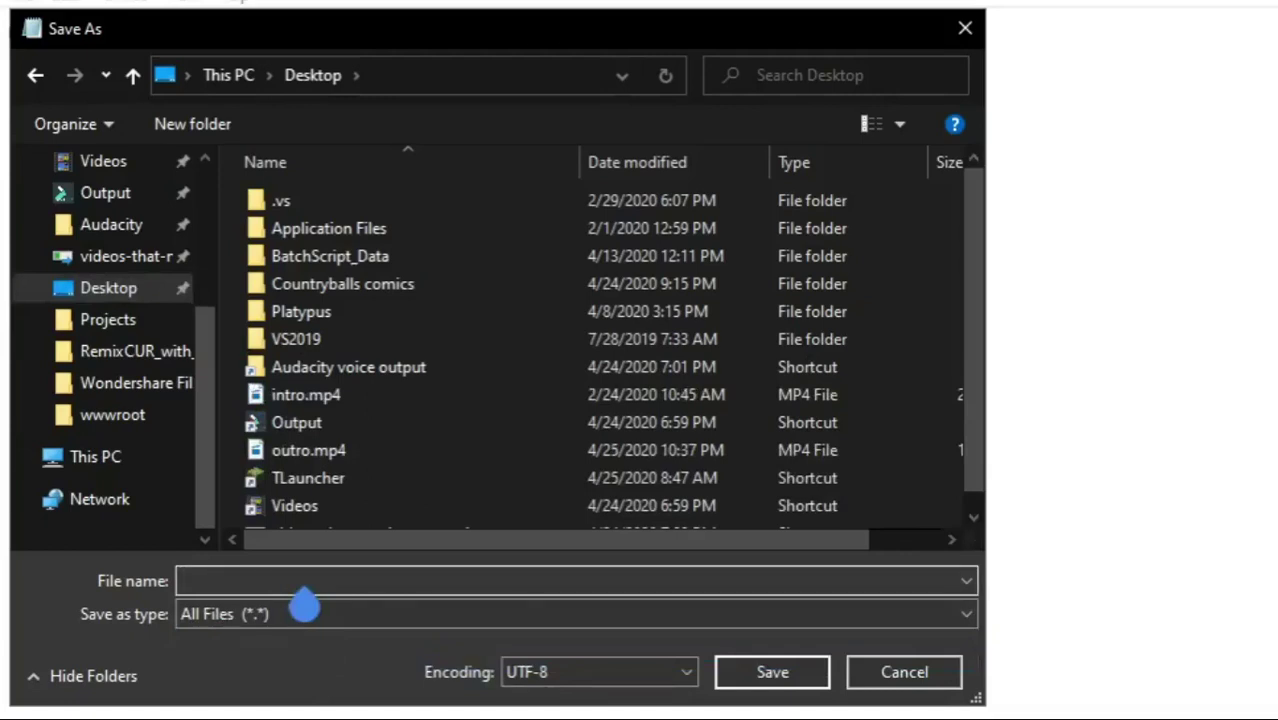
Name the file clock.bat and save it
{"action": "type", "text": "clock"}
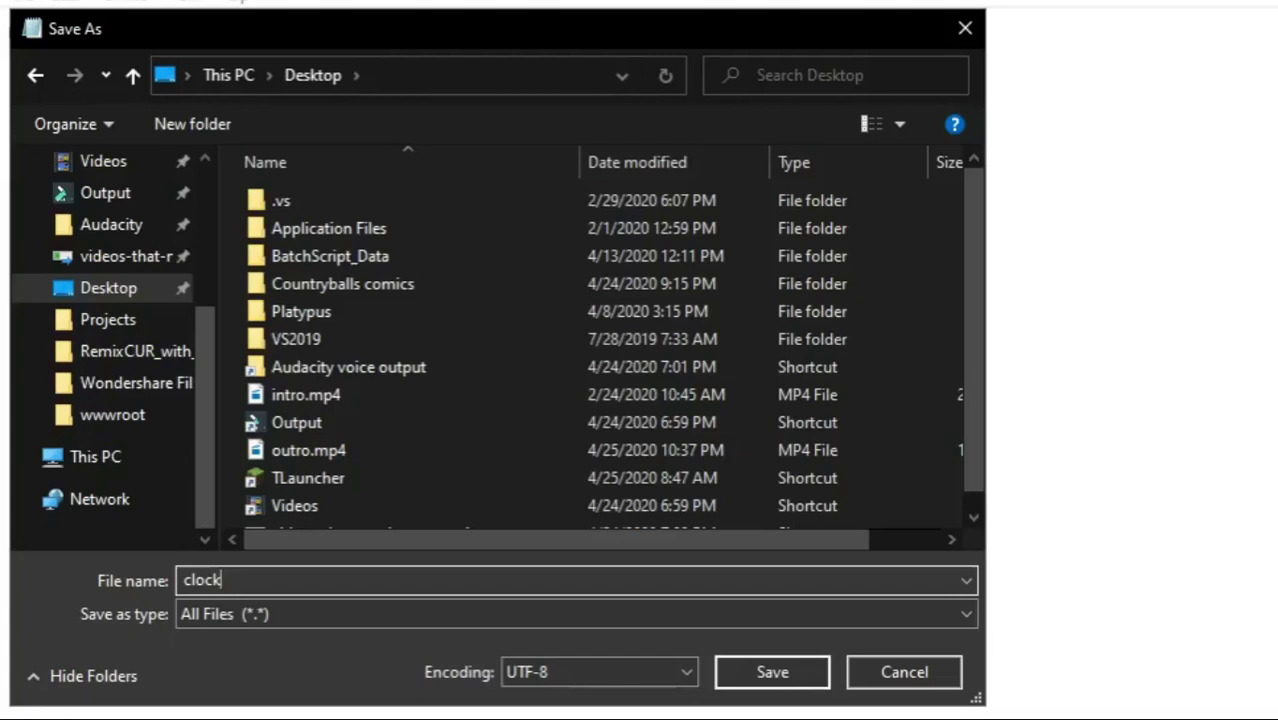
{"action": "type", "text": ".bat"}
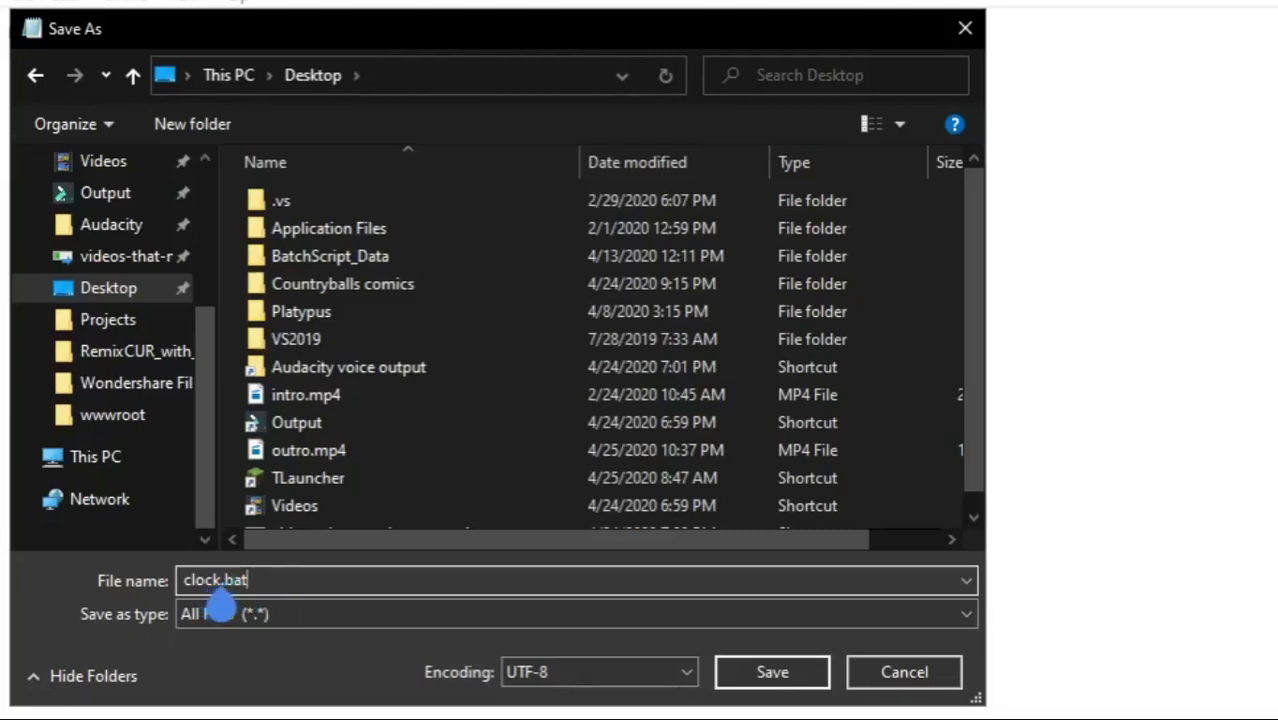
{"action": "left_click_drag", "start_coordinate": [232, 598], "coordinate": [320, 603]}
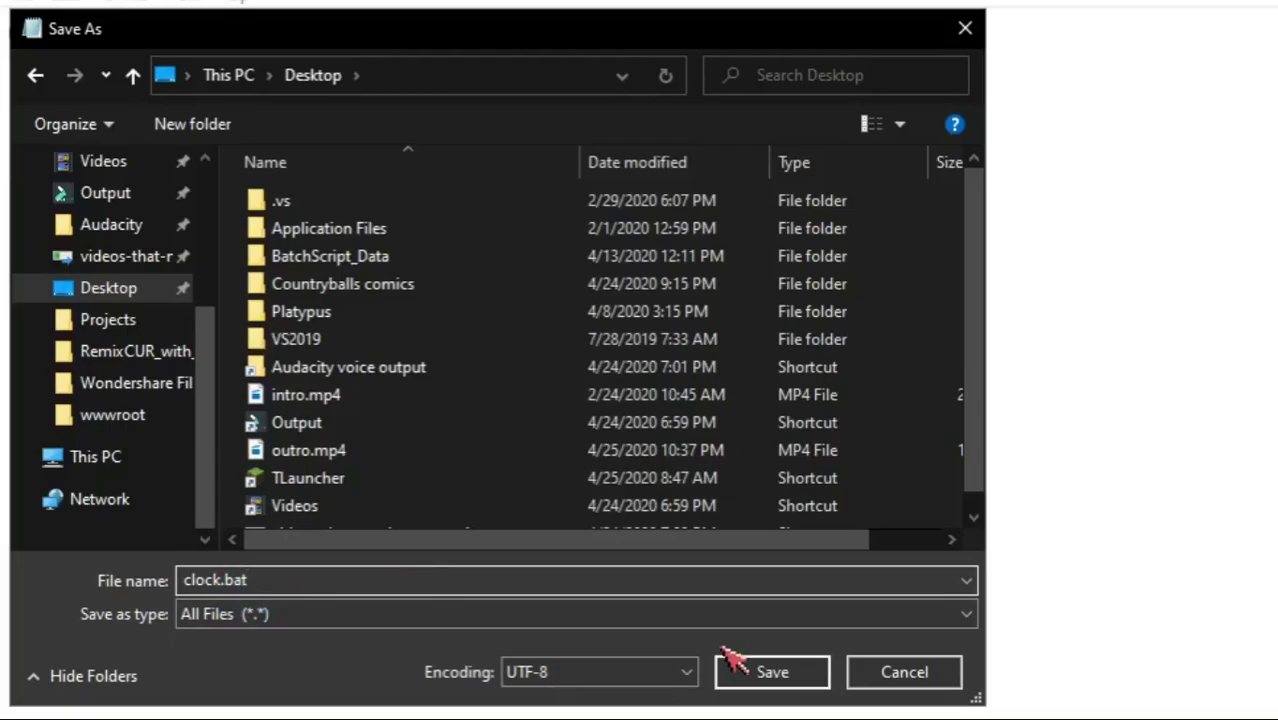
{"action": "left_click", "coordinate": [745, 672]}
Launch clock.bat from the desktop and check the live date and time in its console
{"action": "left_click", "coordinate": [1258, 8]}
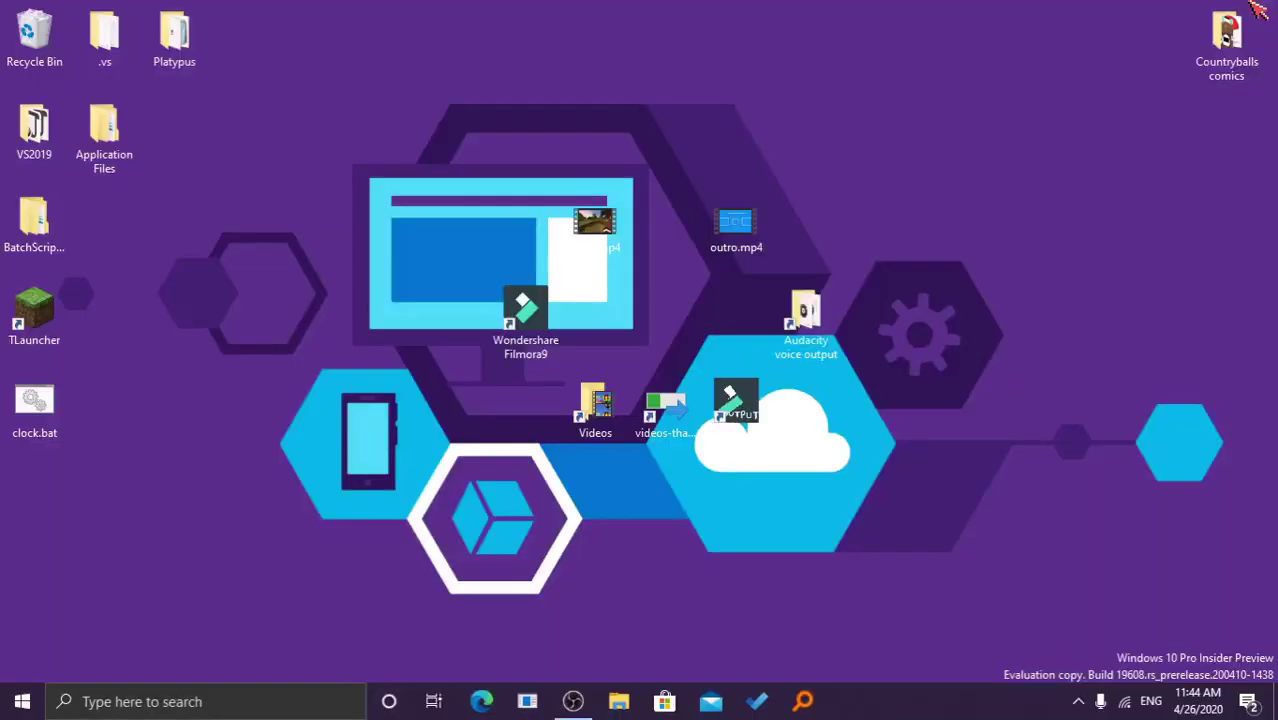
{"action": "double_click", "coordinate": [32, 409]}
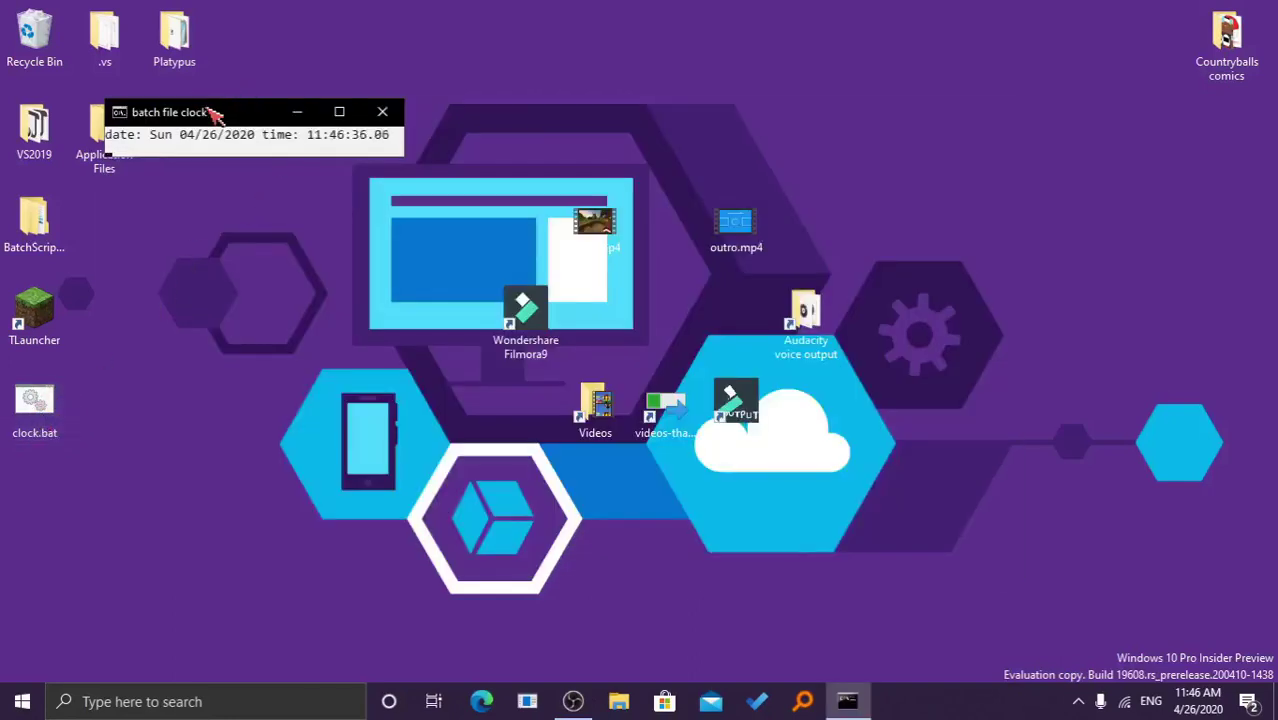
{"action": "left_click_drag", "start_coordinate": [108, 130], "coordinate": [288, 150]}
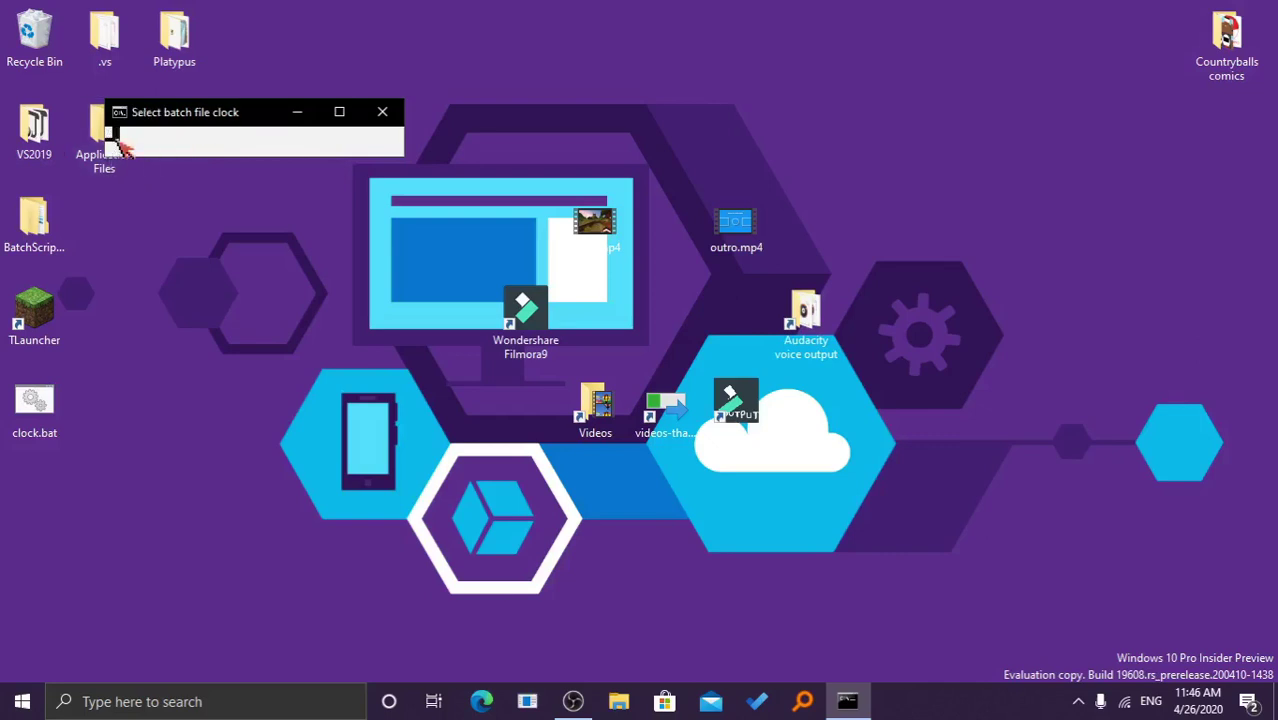
{"action": "right_click", "coordinate": [288, 150]}
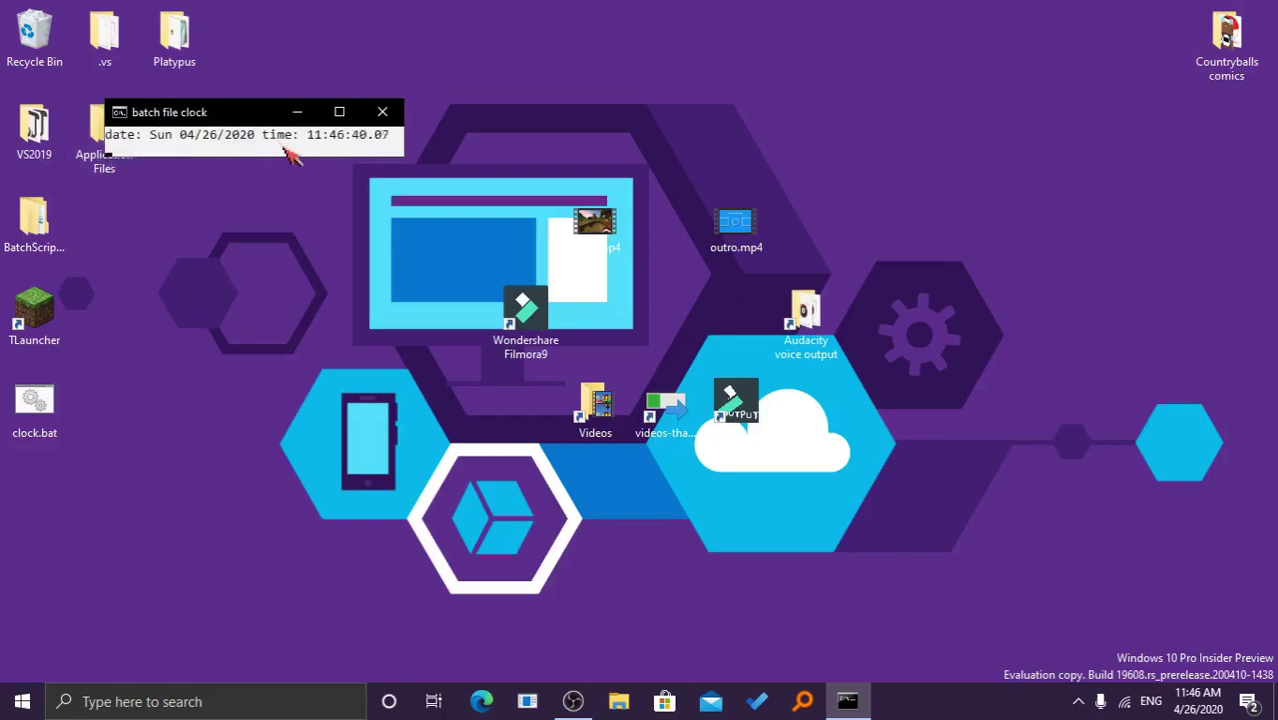